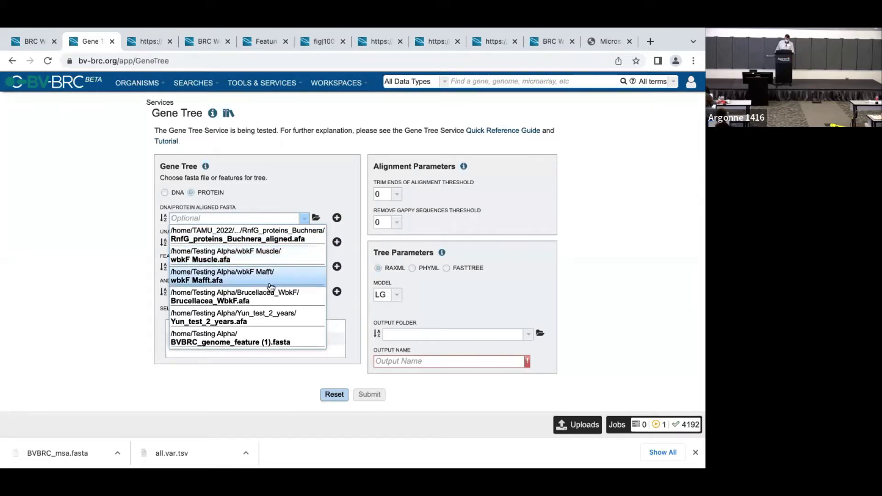
Examine the gene tree input options for aligned FASTA, unaligned gene FASTA and feature group, including the saved feature groups
left_click(267, 220)
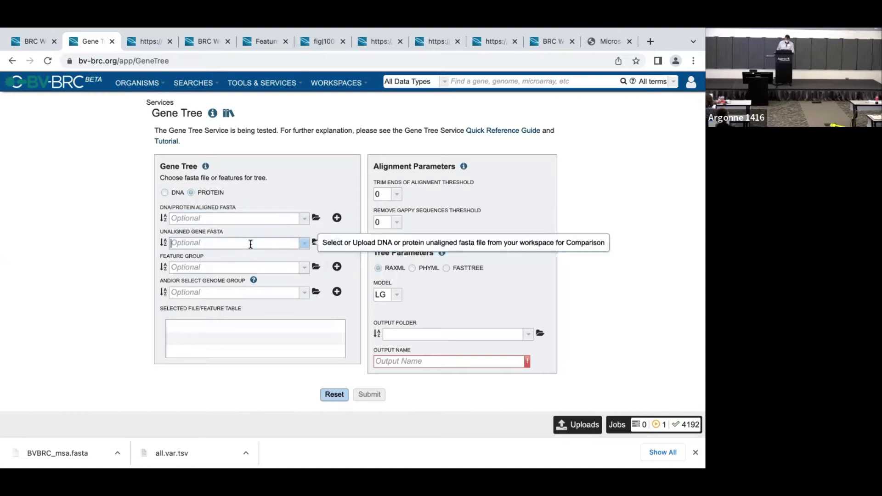
left_click_drag(186, 207, 245, 207)
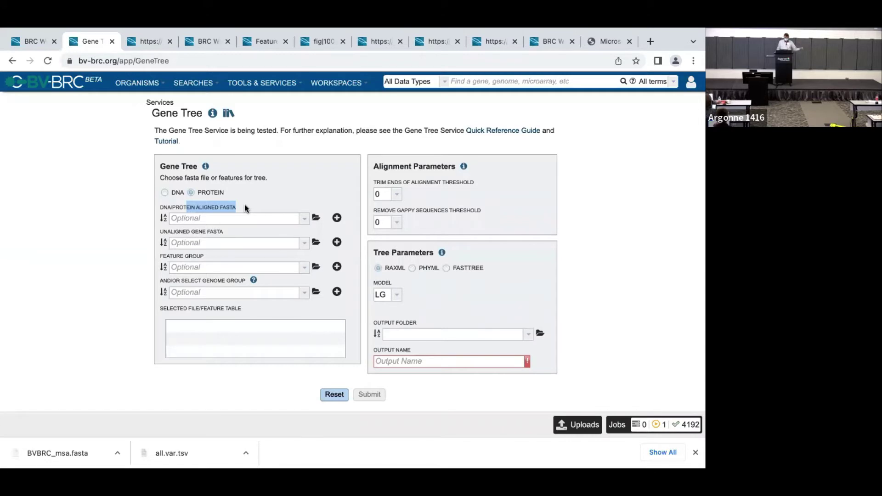
left_click(230, 233)
left_click(222, 241)
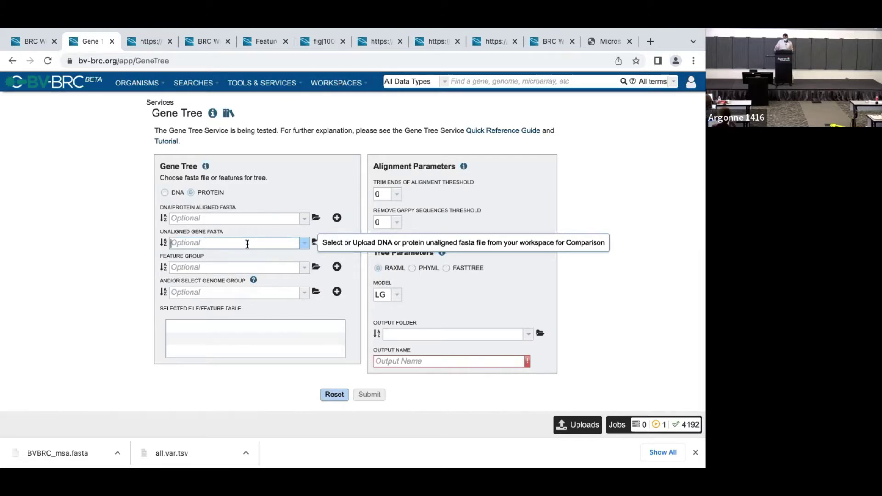
left_click(232, 269)
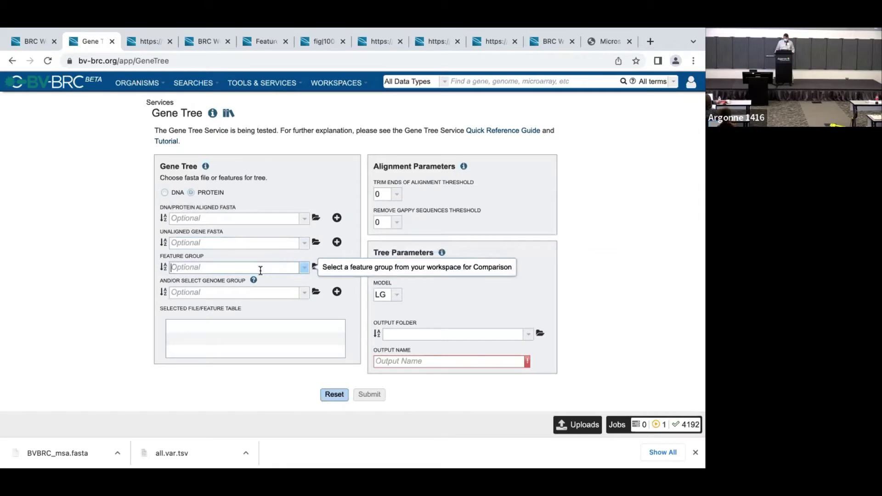
left_click(304, 269)
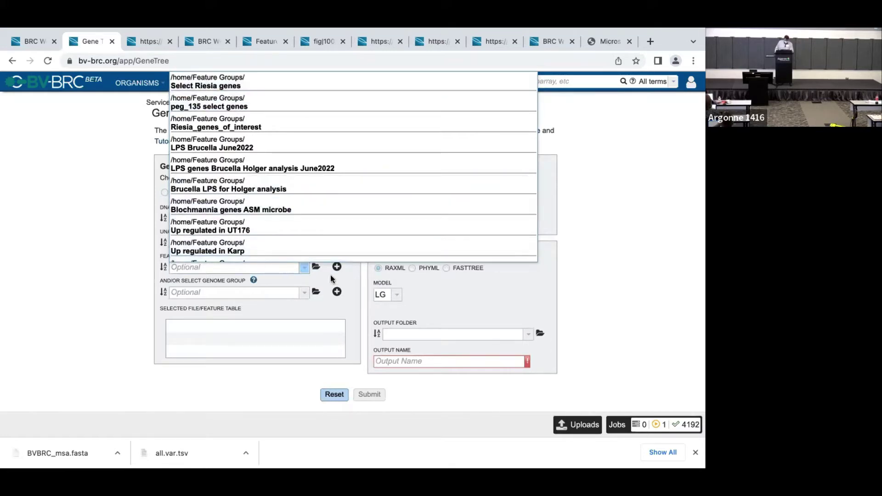
left_click(316, 269)
left_click(304, 270)
left_click(352, 272)
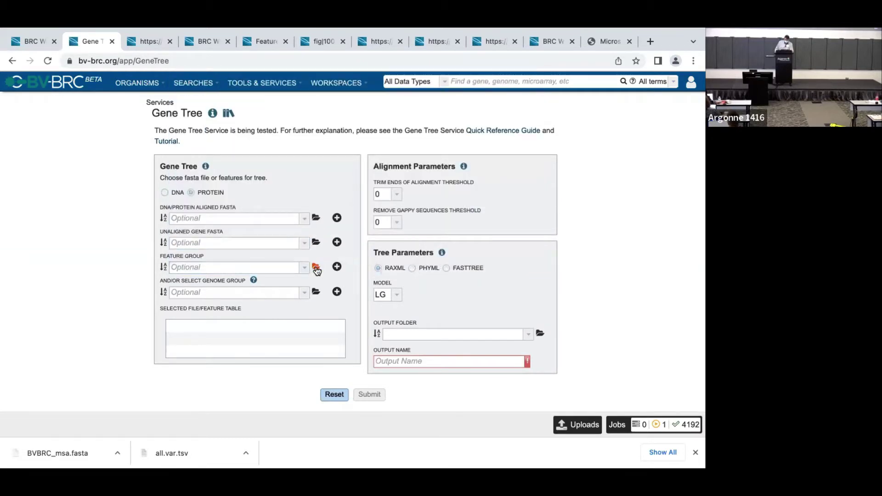
Choose Endosymbiont_thioredoxin_reductase from the public BV-BRC Workshop/Gene Tree folder as the feature group
left_click(316, 268)
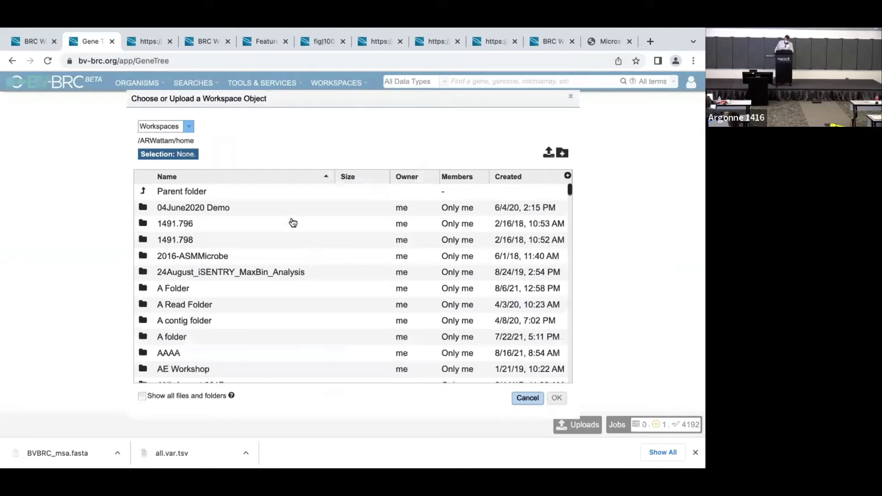
left_click(187, 127)
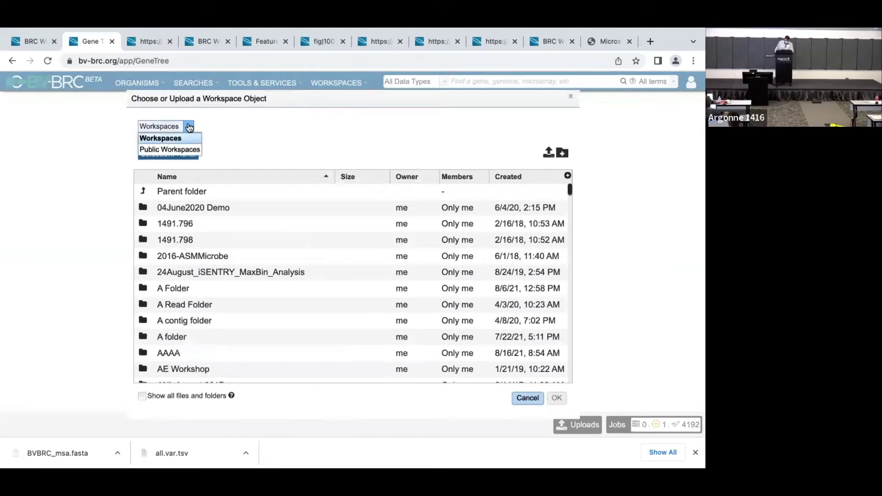
left_click(168, 151)
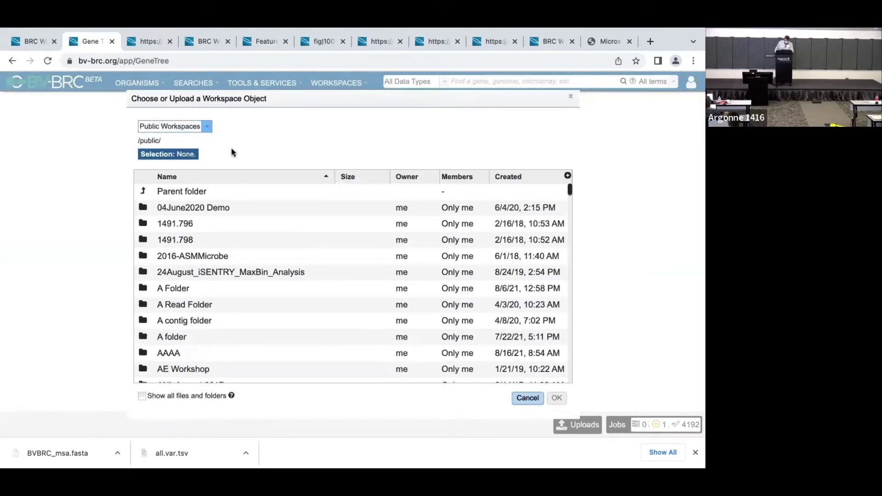
scroll(237, 342, "down", 6)
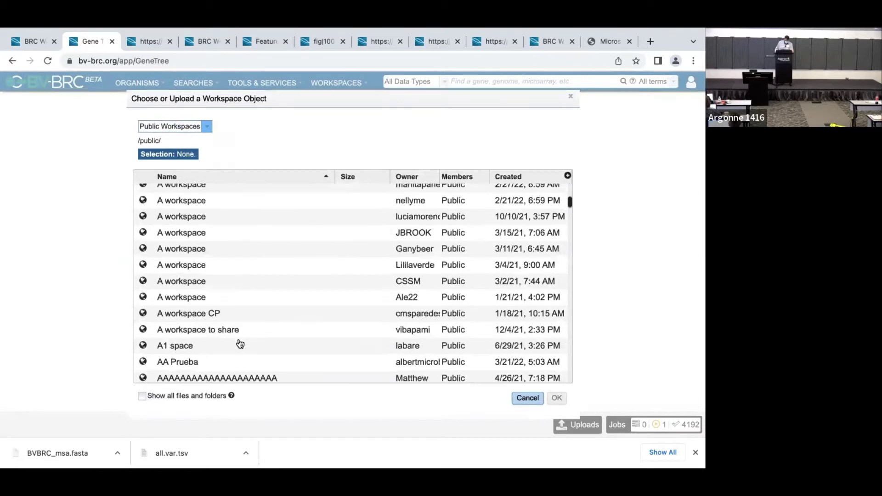
scroll(239, 343, "down", 10)
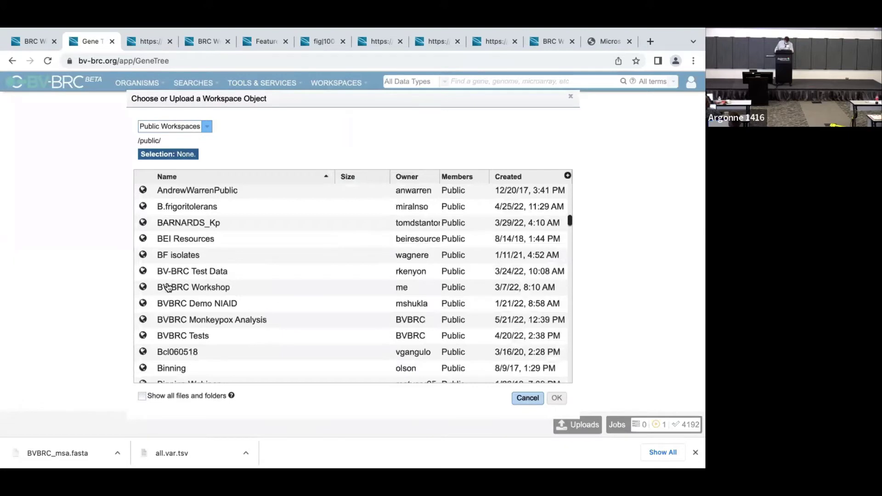
double_click(144, 288)
double_click(143, 305)
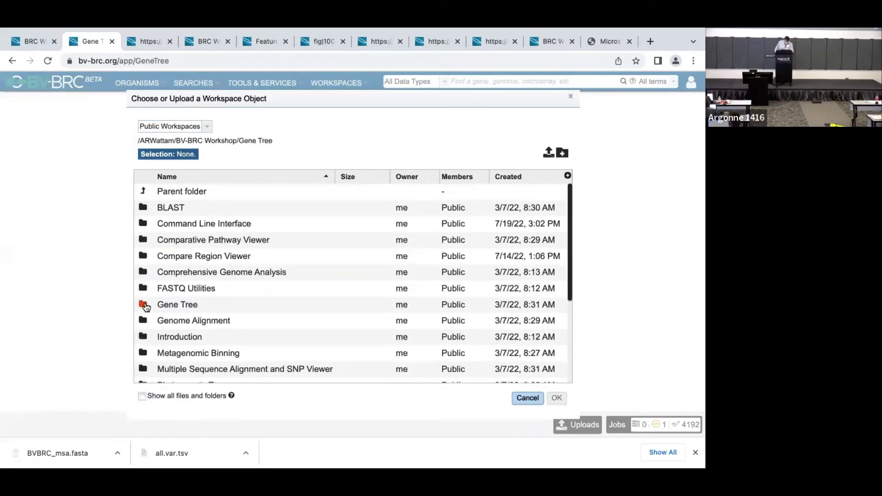
left_click(210, 208)
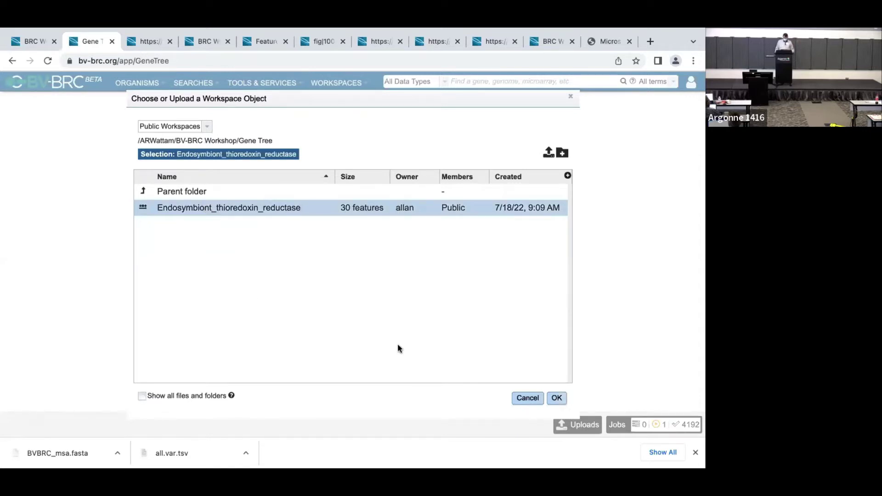
left_click(556, 399)
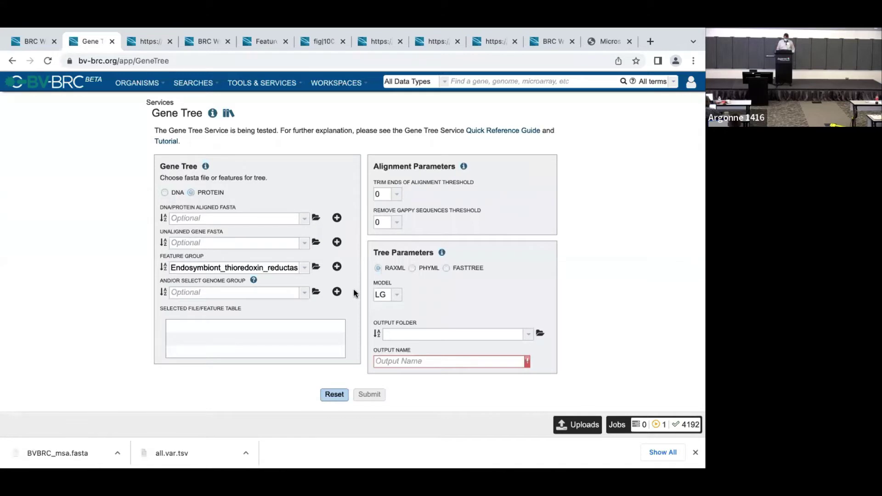
Add the Endosymbiont_thioredoxin_reductase feature group to the selected file/feature table
left_click(217, 294)
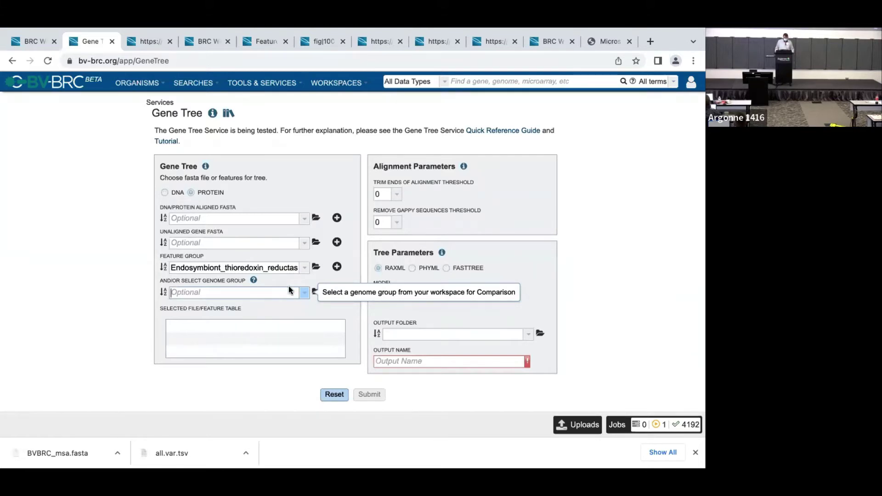
left_click(233, 268)
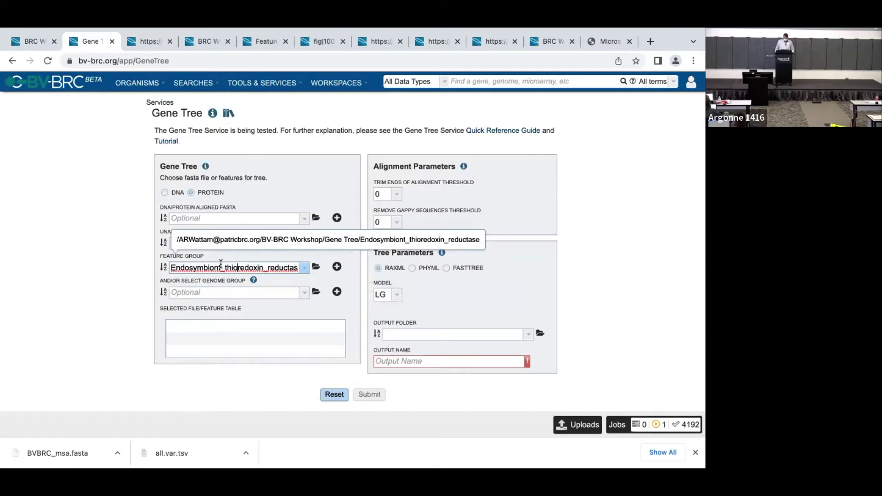
left_click(336, 267)
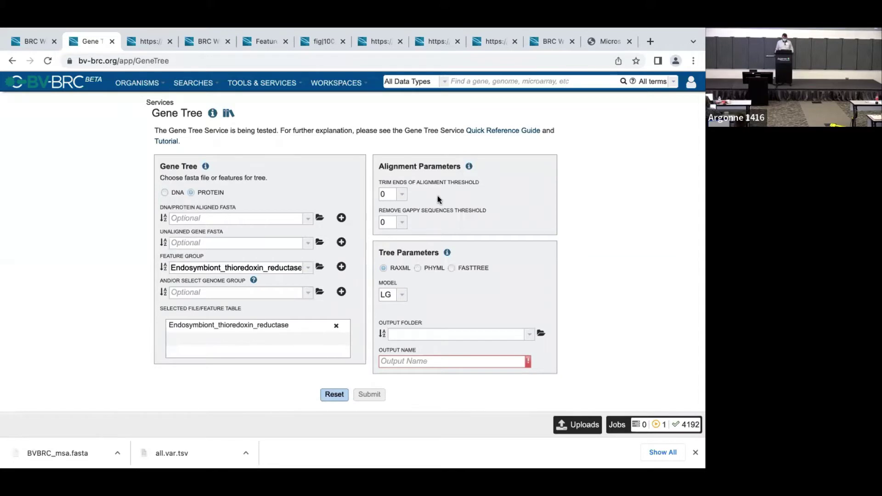
Check the start of the protein alignment in the MSA viewer and set the trim ends of alignment threshold to 0.5
left_click(402, 195)
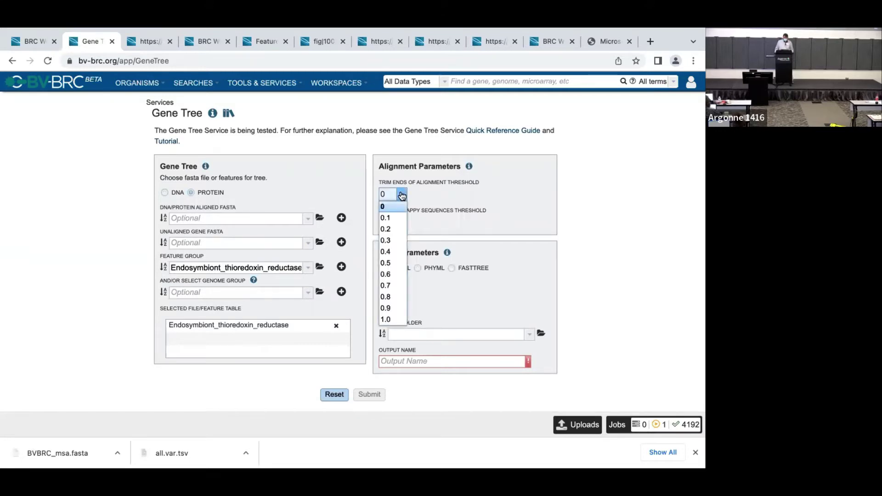
key("ctrl+Tab")
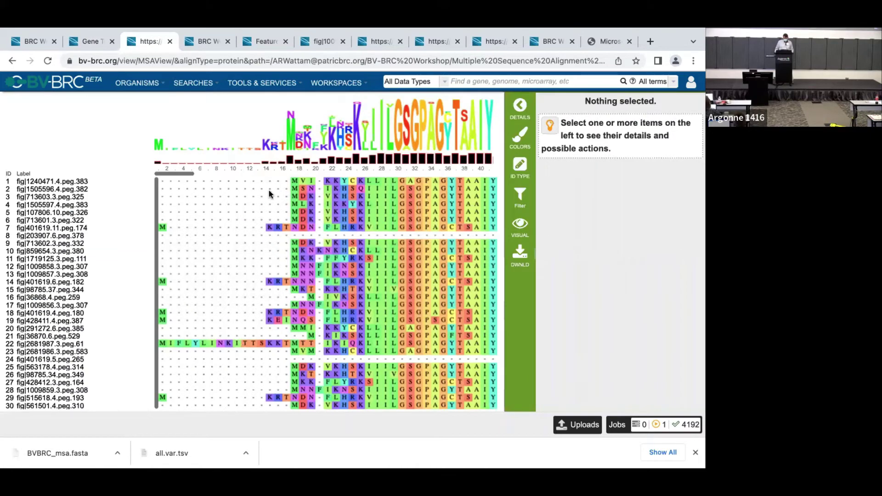
left_click(91, 44)
left_click(400, 194)
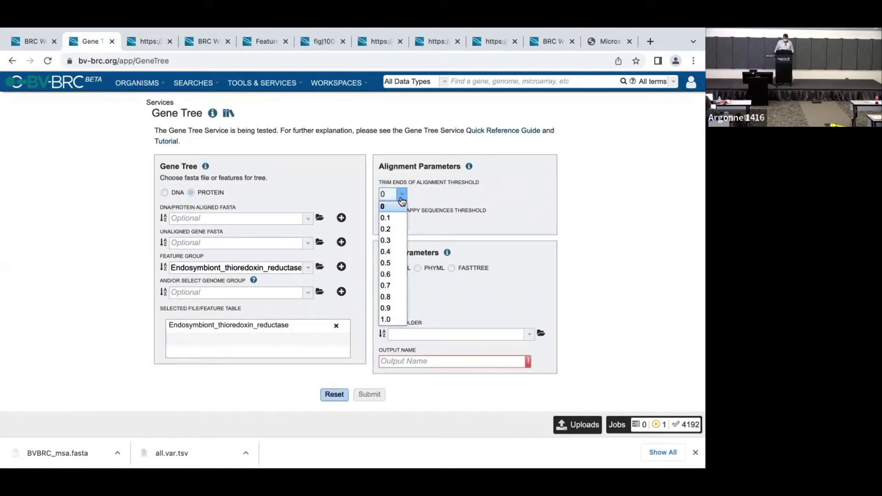
left_click(395, 265)
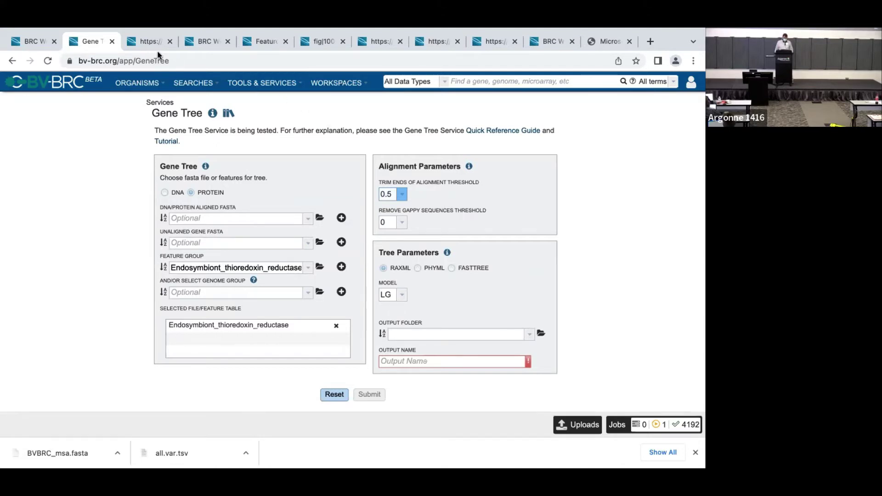
Look at the gaps in the open alignment again and set the remove gappy sequences threshold to 0.5
left_click(150, 41)
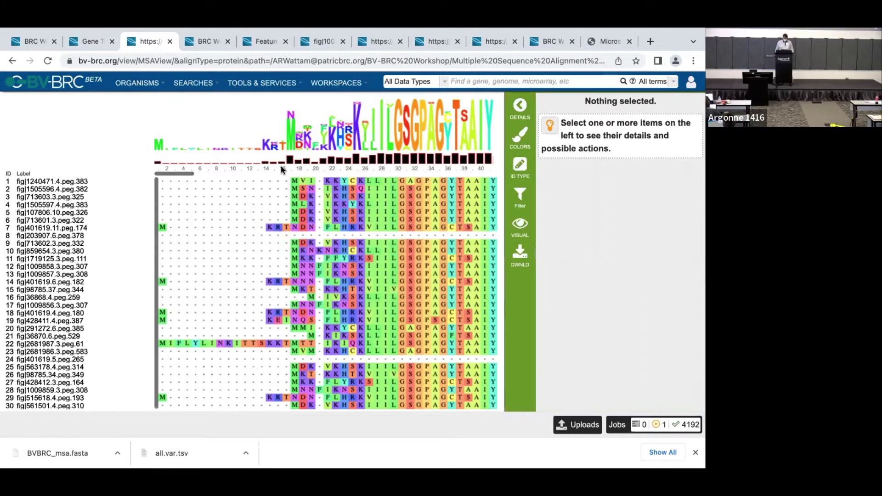
left_click(97, 40)
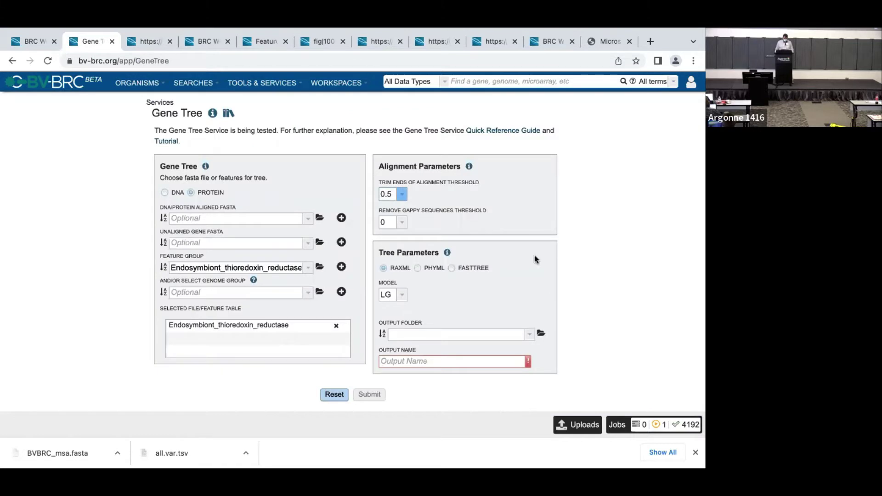
left_click(402, 223)
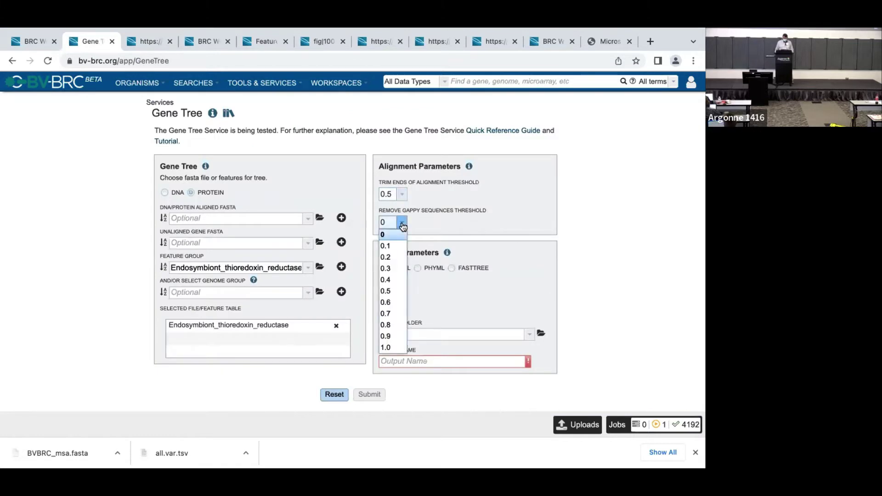
left_click(386, 291)
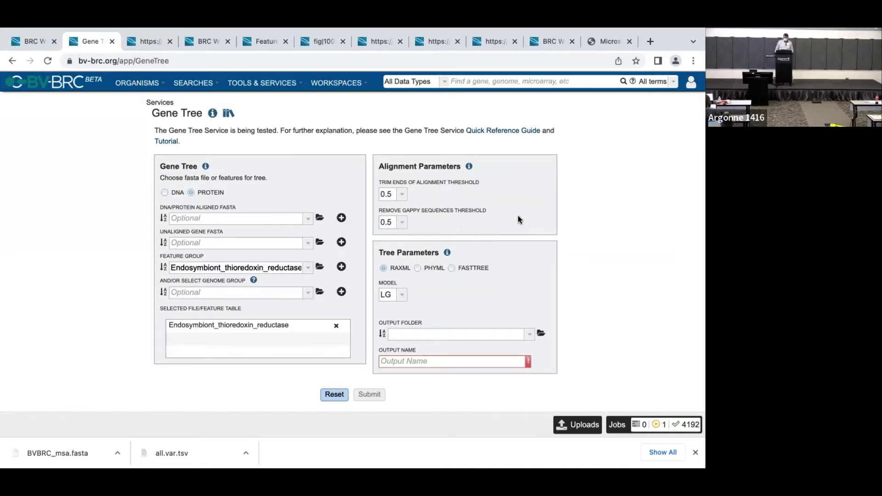
Switch the tree method to PHYML and FASTTREE in turn, and return it to RAXML
scroll(517, 219, "down", 1)
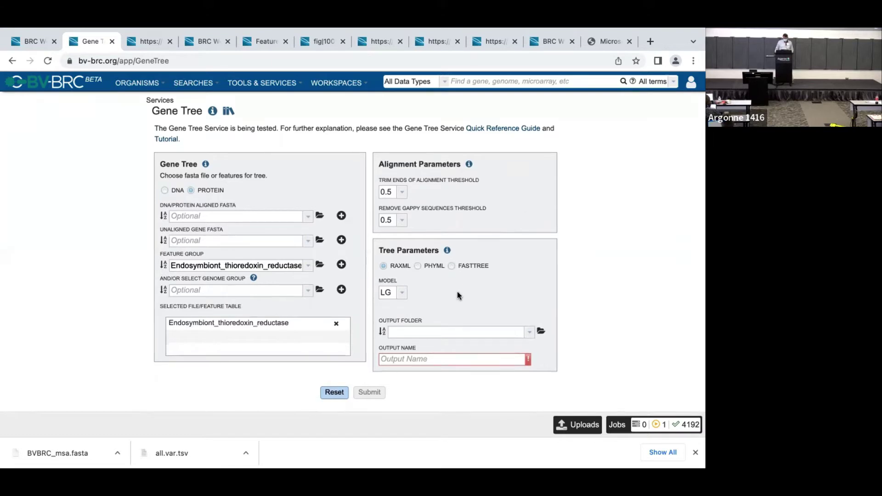
left_click(423, 268)
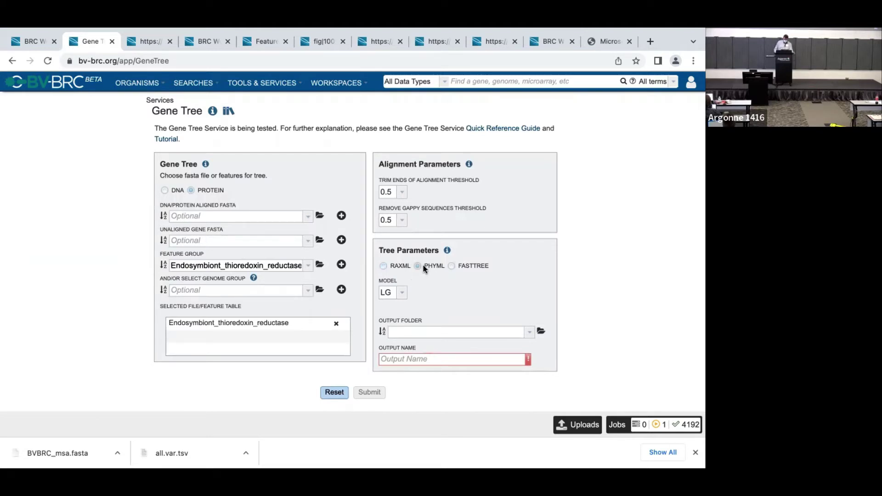
left_click(455, 265)
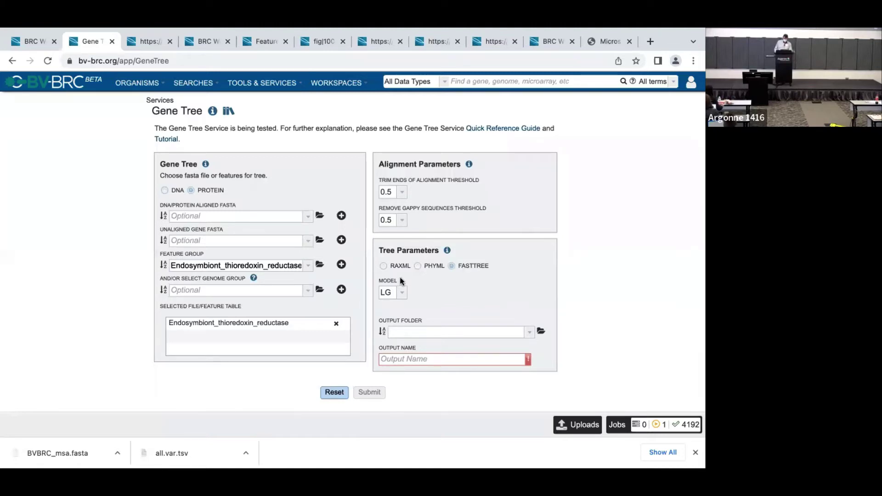
left_click(383, 266)
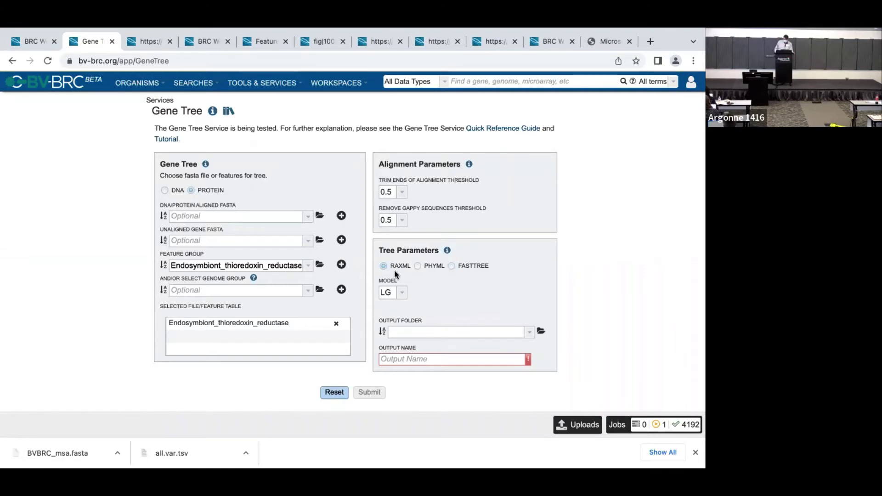
Examine the substitution models offered for the RAXML protein tree, keeping LG
left_click(403, 294)
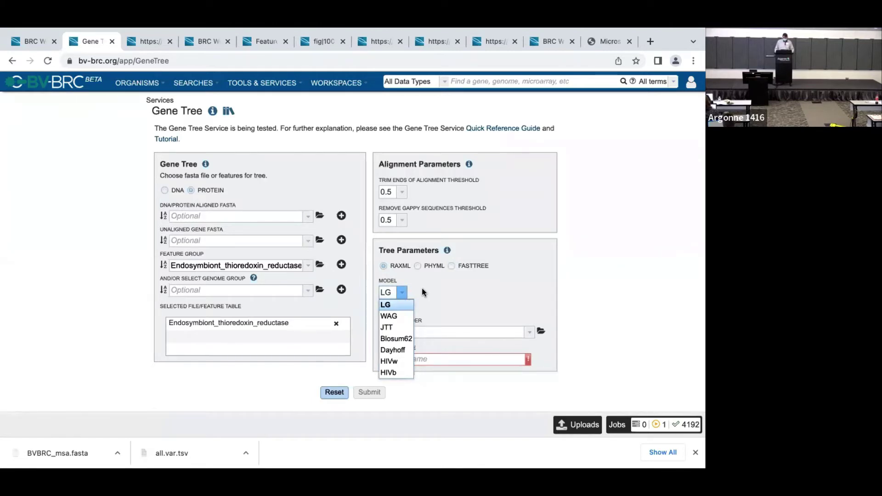
left_click(402, 292)
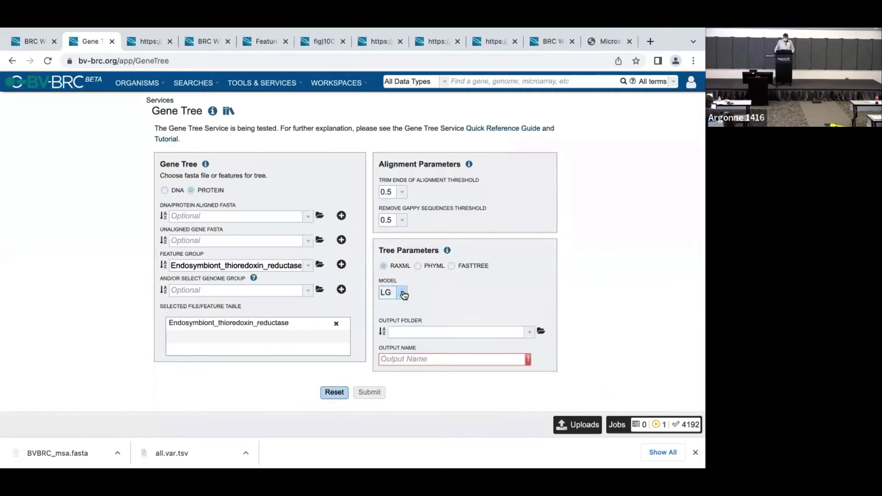
left_click(401, 293)
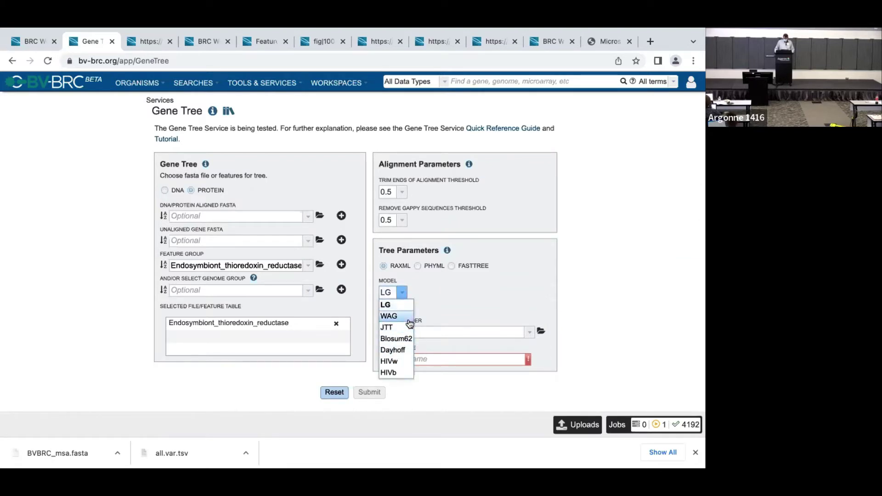
left_click(451, 289)
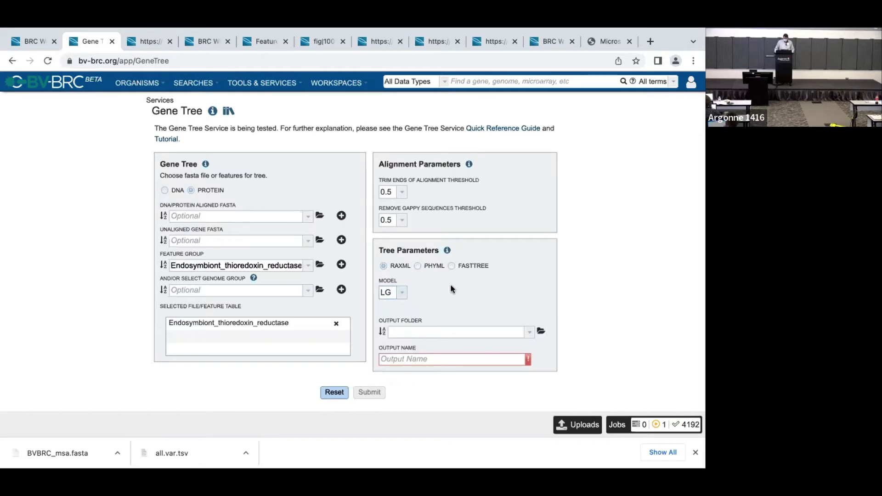
Set the output folder to ANL Workshop July 2022, name the output Endosymb_thoredox-tree, and submit the gene tree job
left_click(525, 332)
left_click(467, 80)
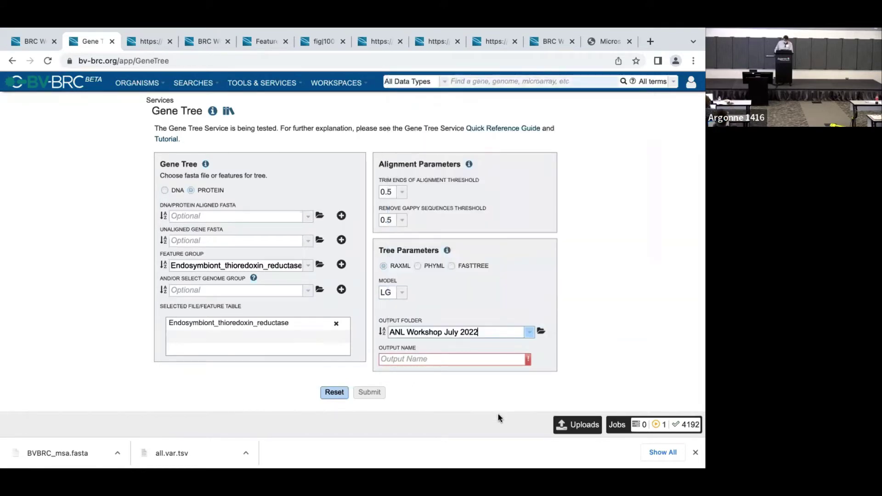
type("Endo")
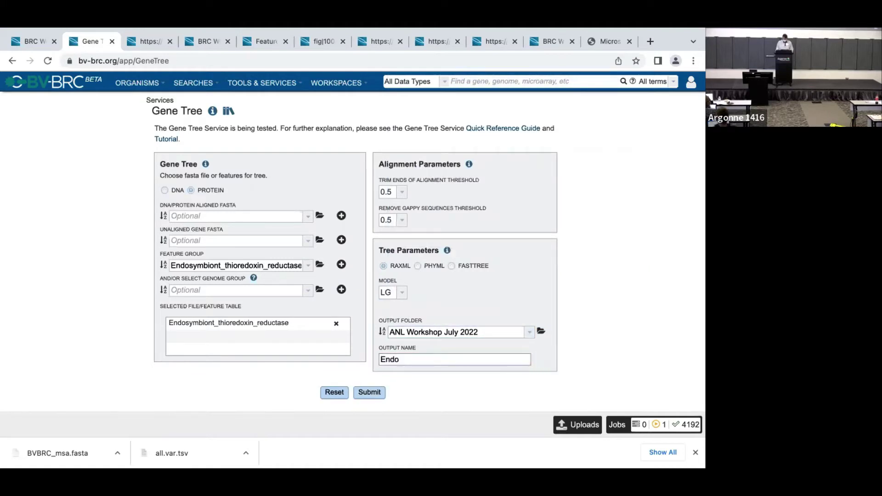
type("symb_thoredox-")
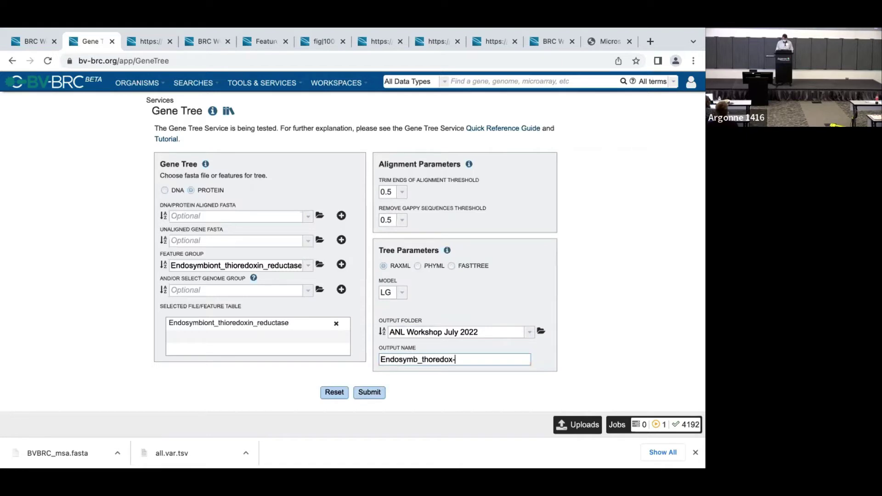
type("tree")
left_click(366, 394)
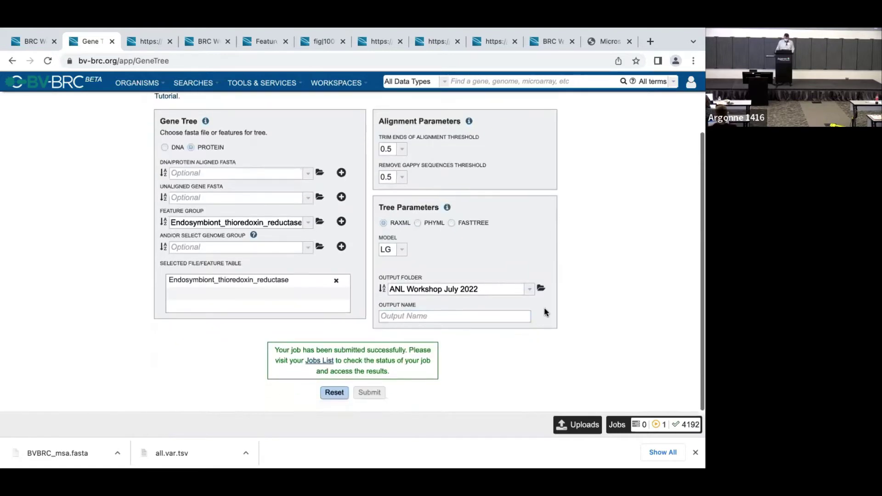
Open the jobs list to check the status of the submitted gene tree job
scroll(441, 367, "up", 1)
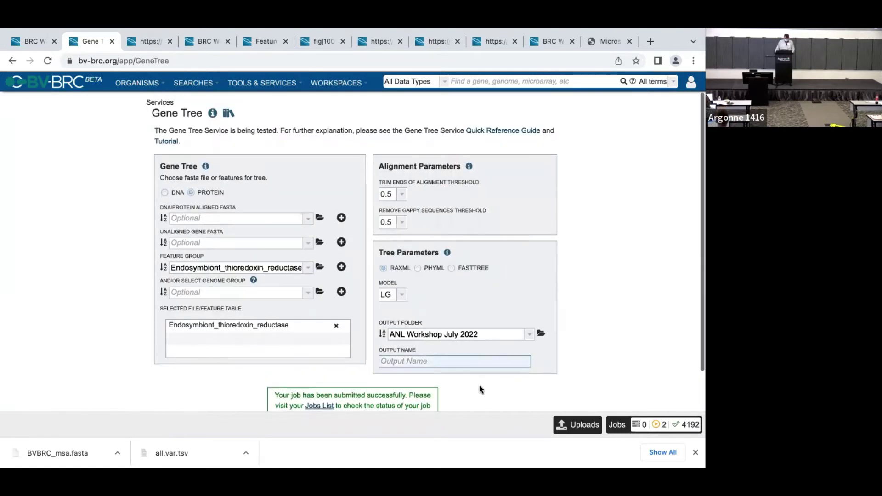
scroll(479, 386, "down", 1)
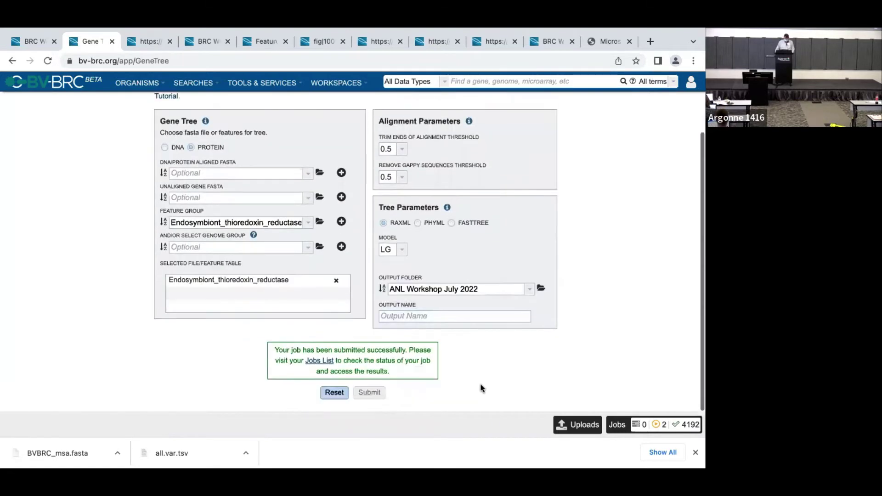
left_click(317, 362)
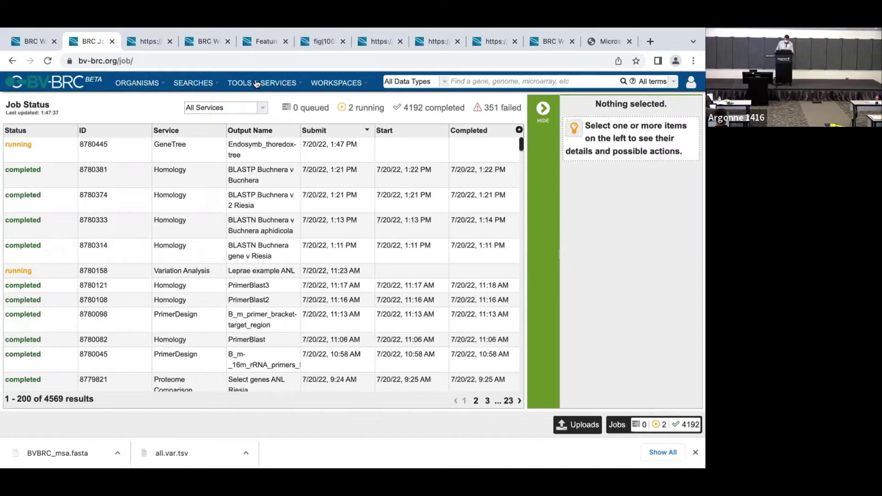
Open the Endosymbiont_thioredoxin_protein_tree result from the BV-BRC Workshop's Gene Tree folder and load its tree in the viewer, reloading the page
left_click(330, 86)
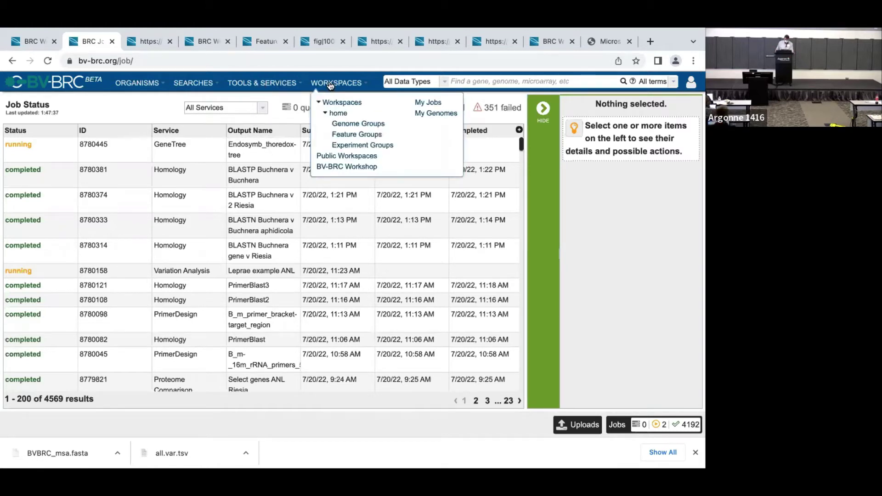
left_click(342, 167)
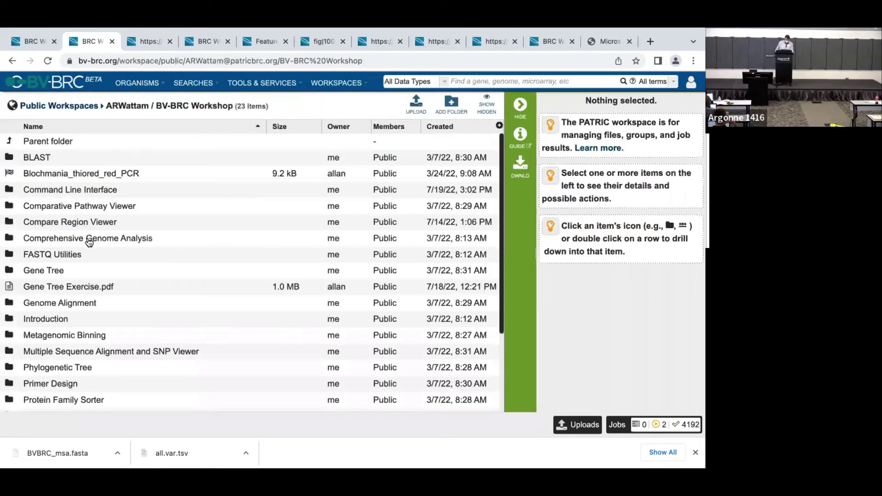
left_click(9, 272)
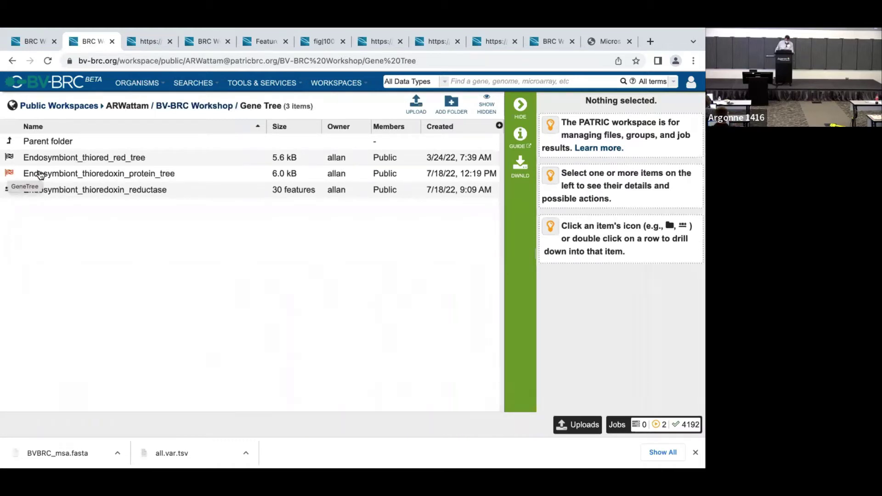
left_click(17, 176)
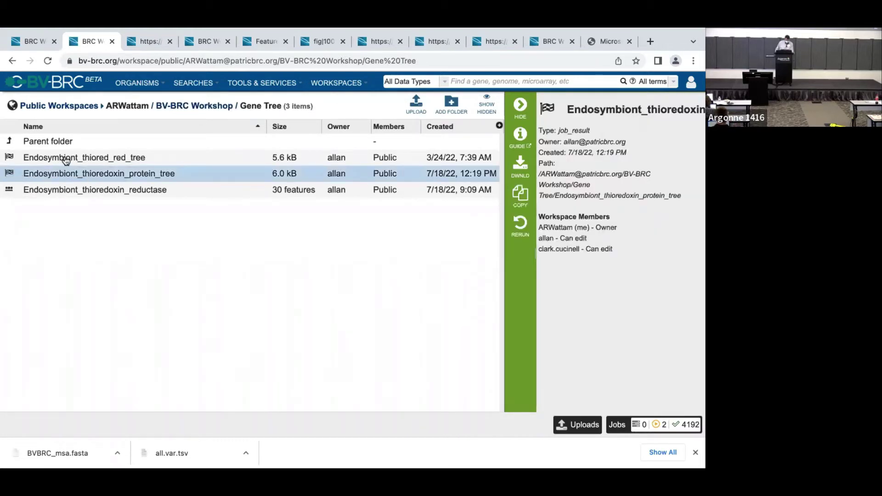
left_click(10, 175)
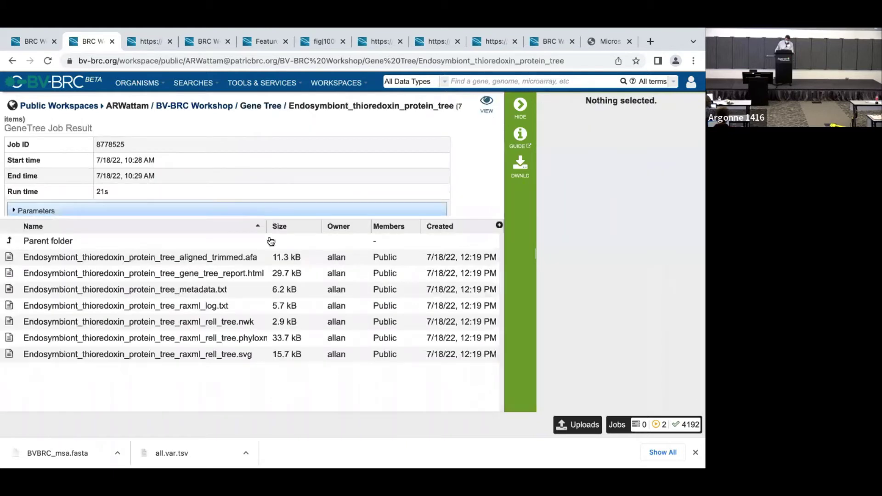
left_click(486, 106)
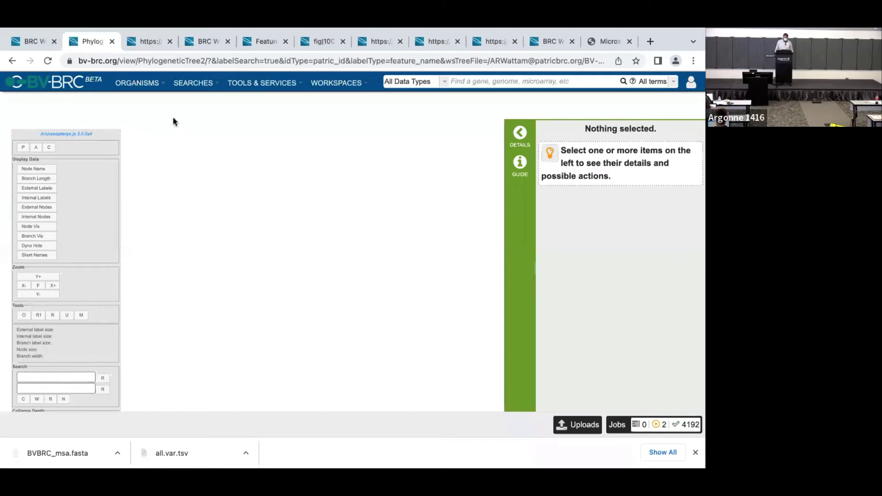
left_click(48, 61)
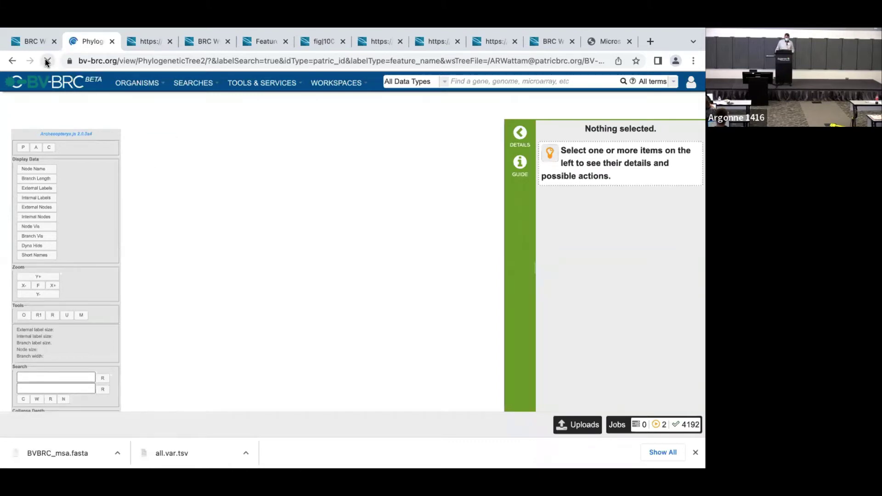
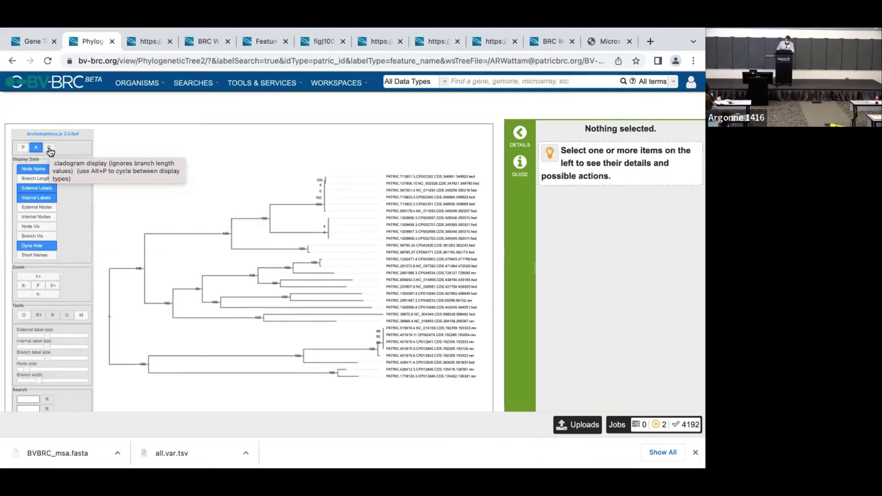
Compare the cladogram and phylogram displays of the tree, ending on the cladogram with the whole tree in view
left_click(49, 148)
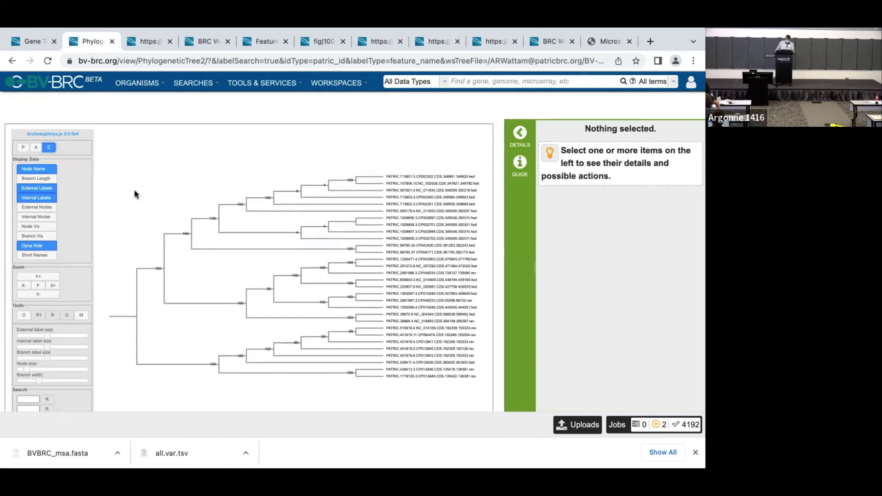
left_click(22, 148)
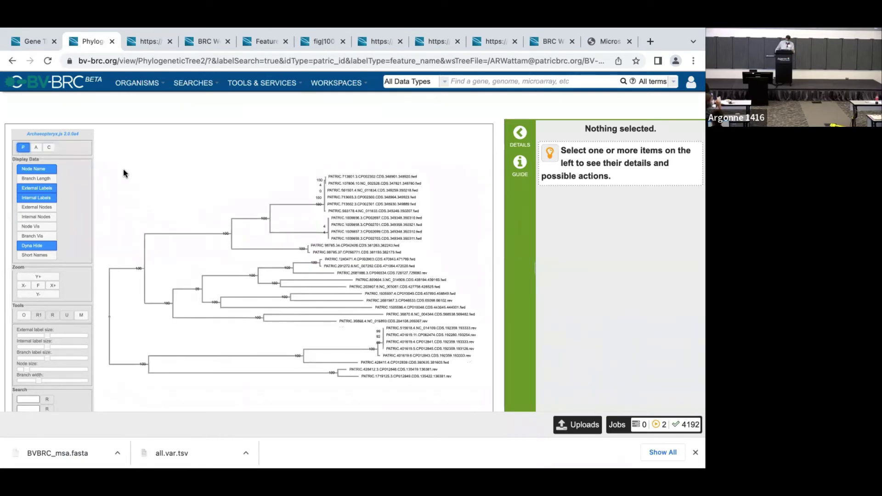
scroll(151, 180, "up", 3)
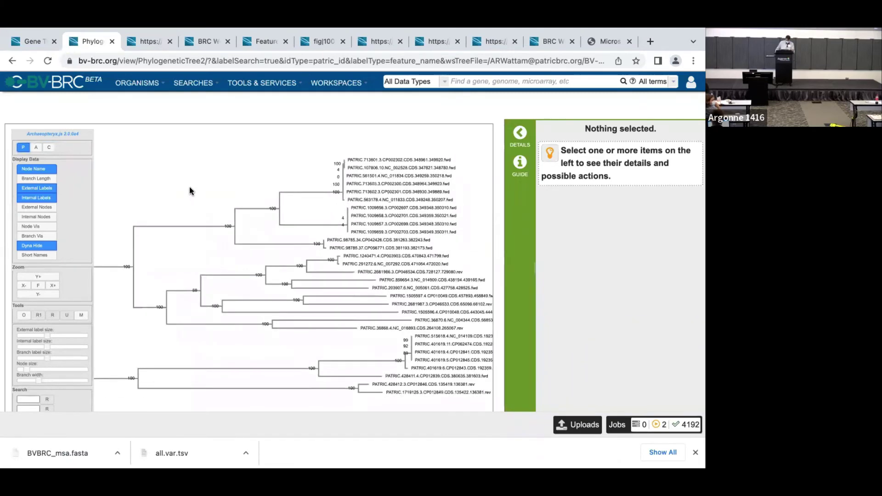
left_click(49, 149)
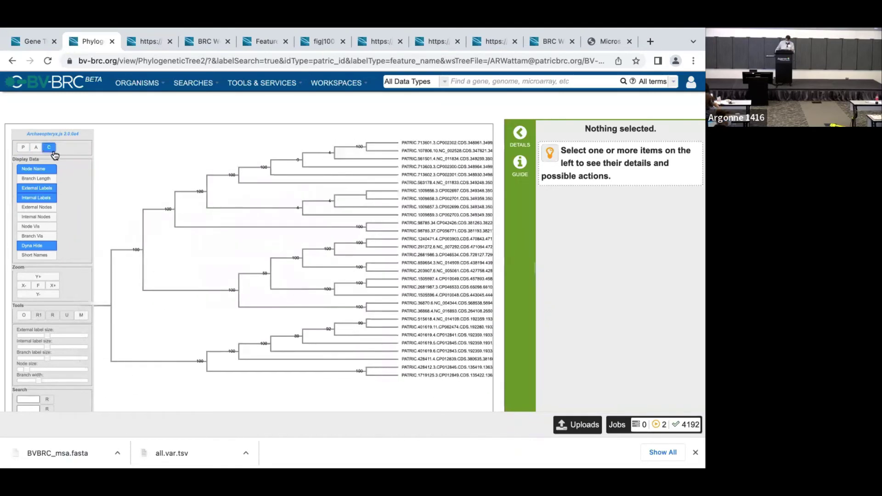
left_click_drag(188, 184, 153, 195)
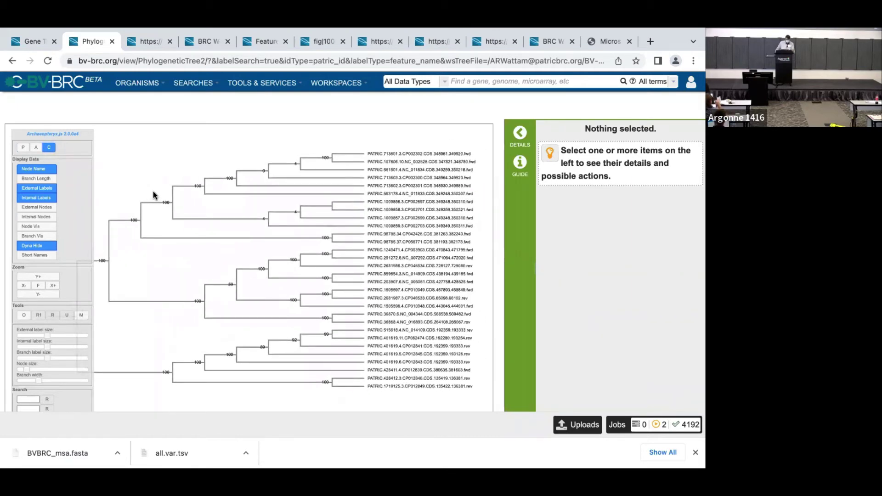
left_click_drag(183, 215, 196, 209)
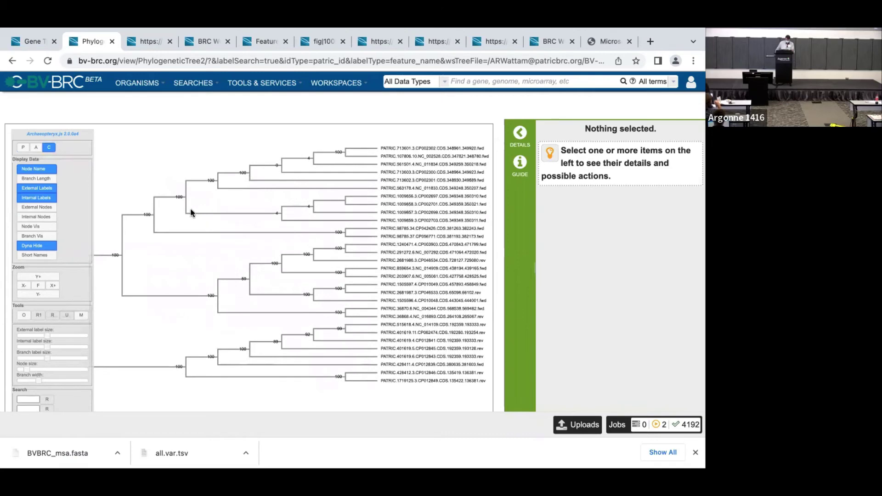
scroll(190, 212, "down", 2)
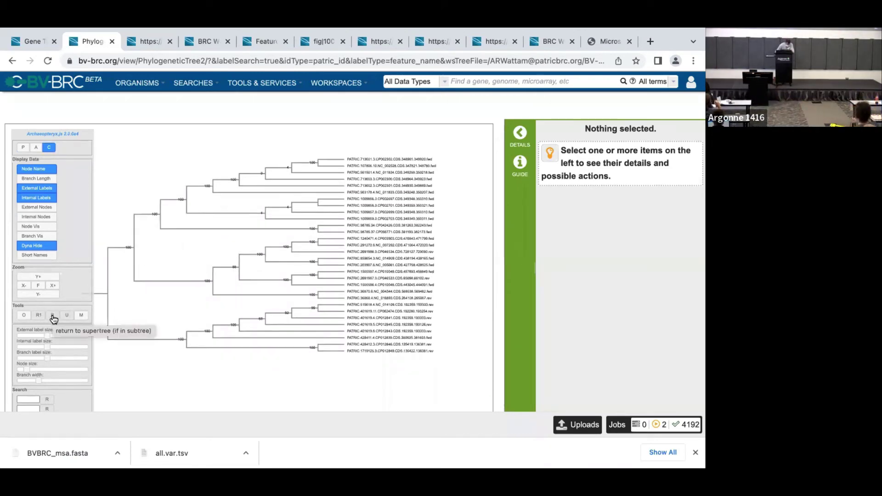
Swap the descendants of the internal node joining the two upper clades and display the tree as a phylogram
left_click(23, 317)
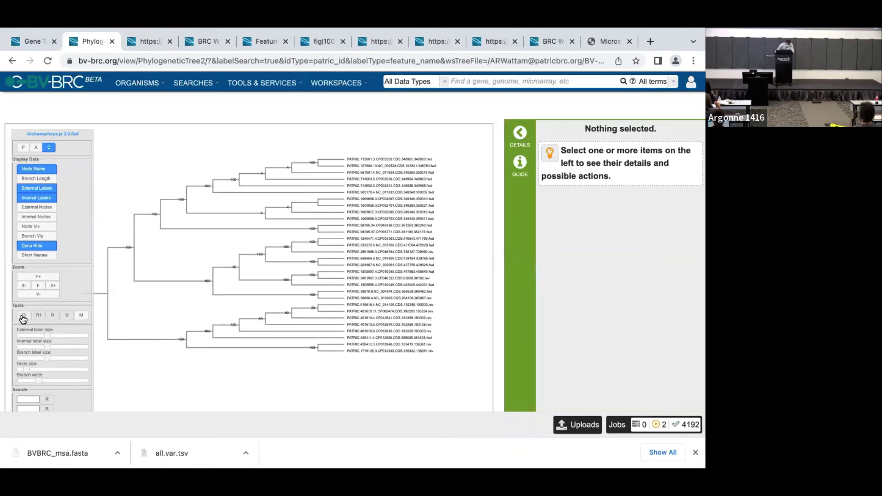
left_click(133, 251)
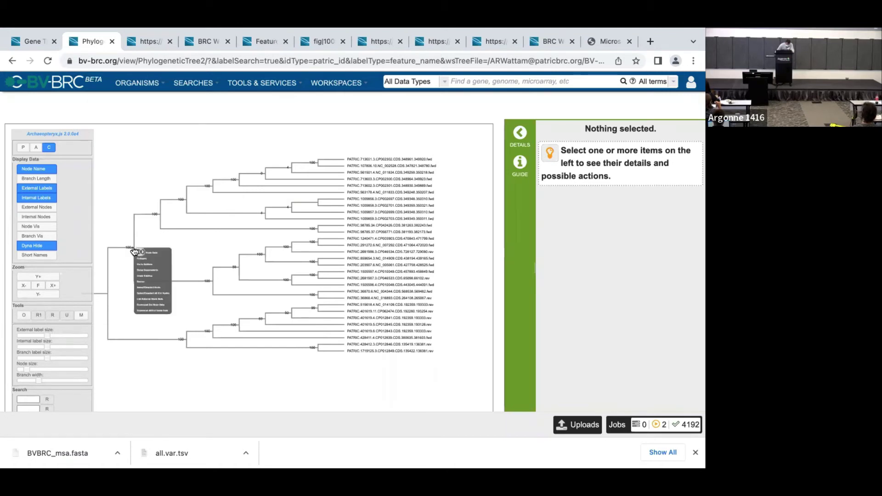
left_click(153, 270)
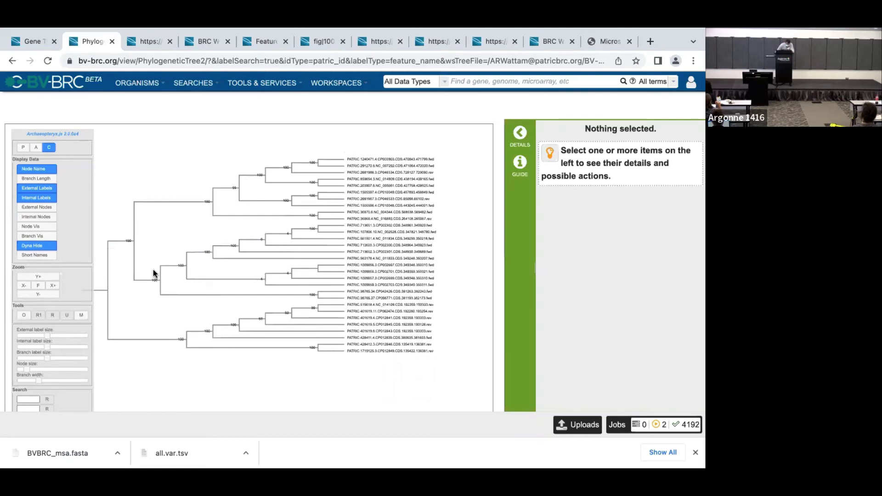
left_click(23, 148)
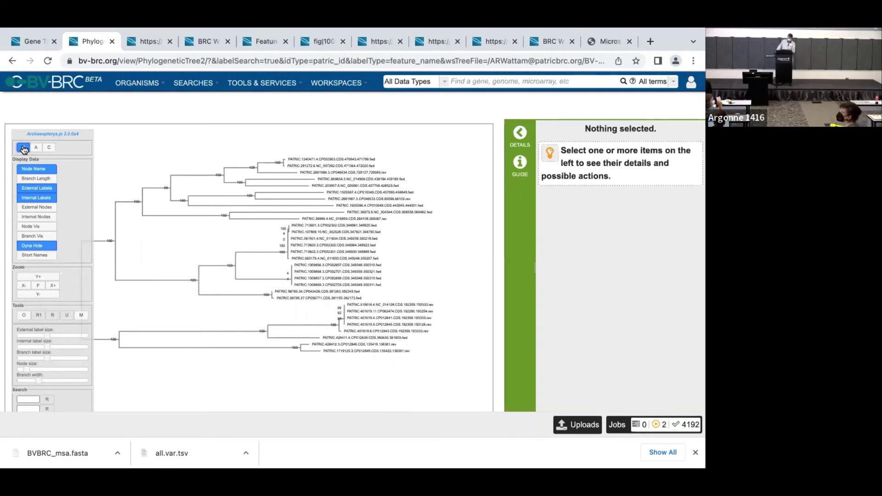
left_click_drag(148, 223, 181, 225)
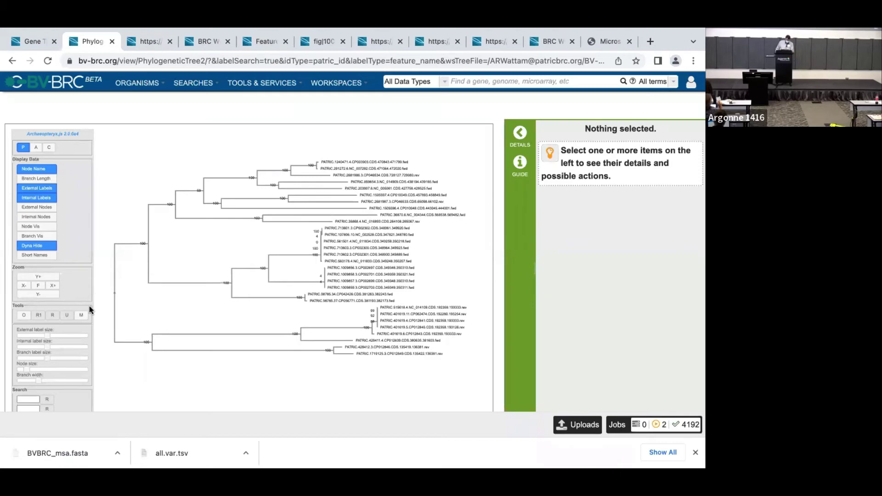
Enlarge the external labels to the maximum size, fit the tree beside them, and thicken the branches
left_click_drag(46, 335, 61, 335)
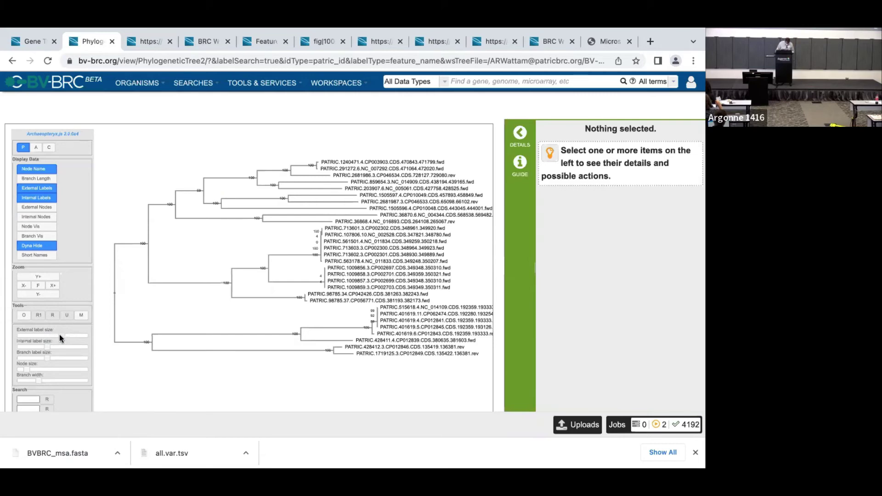
left_click_drag(59, 338, 87, 336)
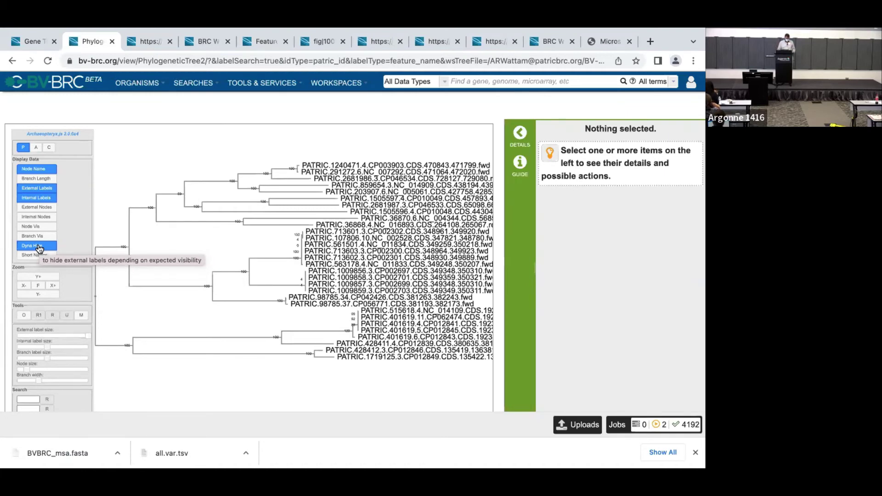
left_click(32, 247)
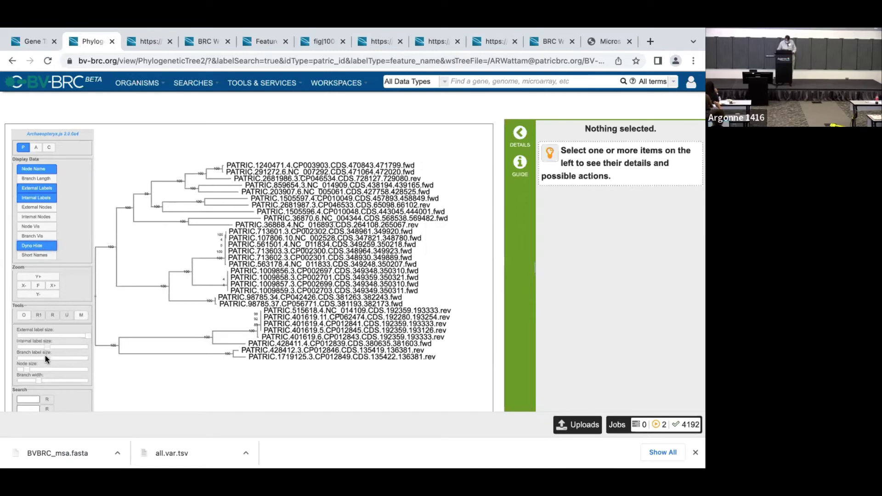
left_click_drag(39, 380, 67, 380)
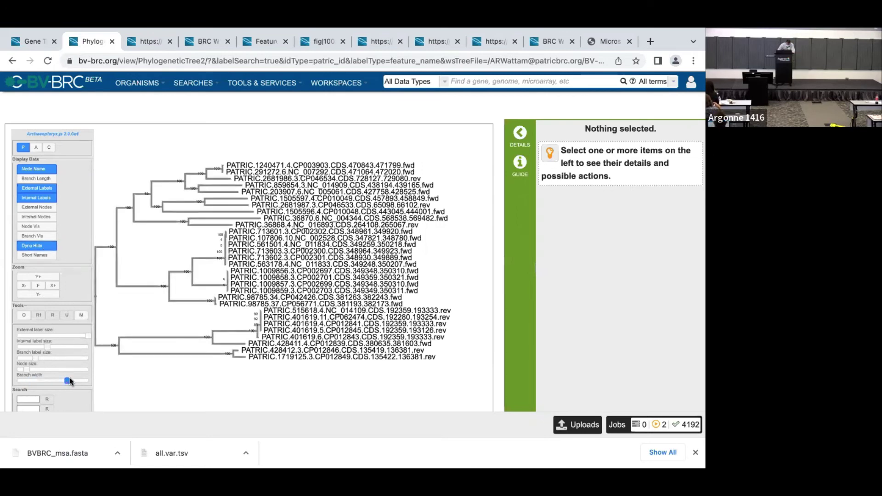
Set the tree's download format to SVG and check the other available export formats
scroll(132, 309, "down", 2)
scroll(128, 317, "down", 1)
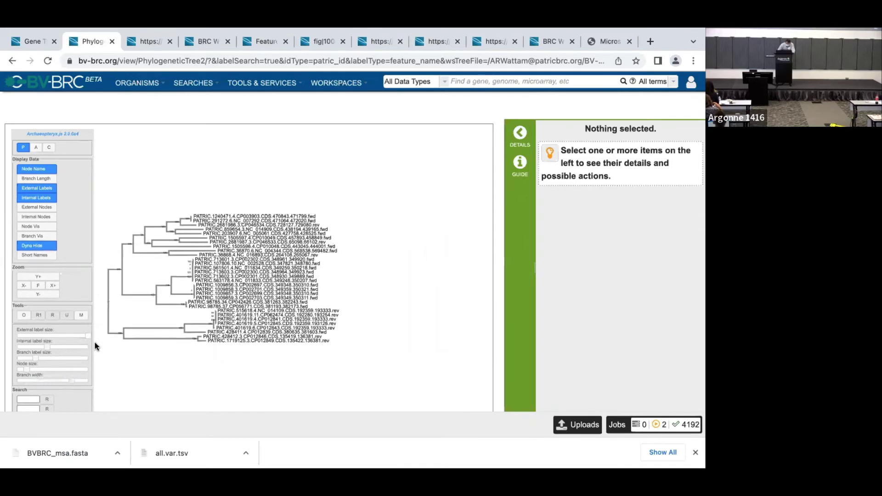
scroll(104, 319, "down", 3)
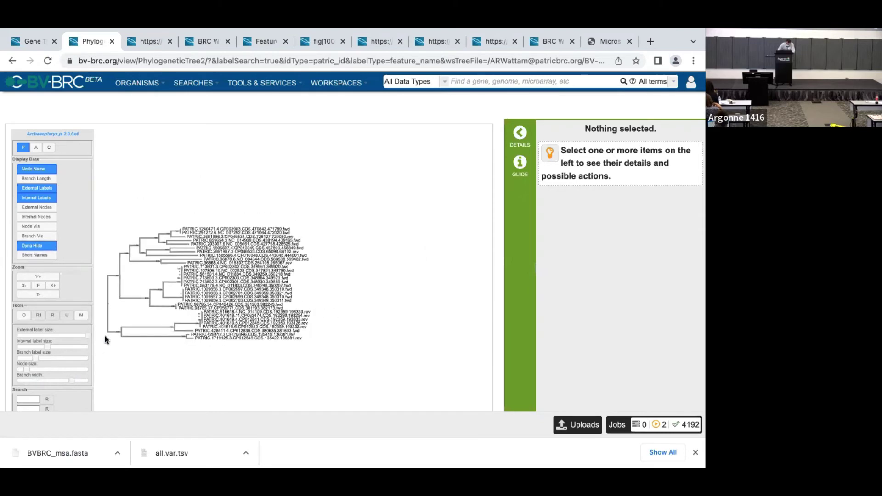
scroll(87, 367, "down", 2)
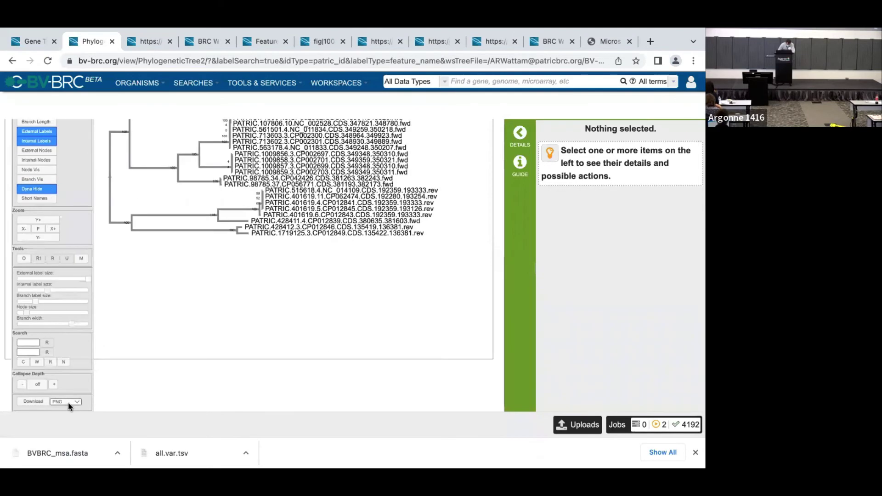
left_click(70, 401)
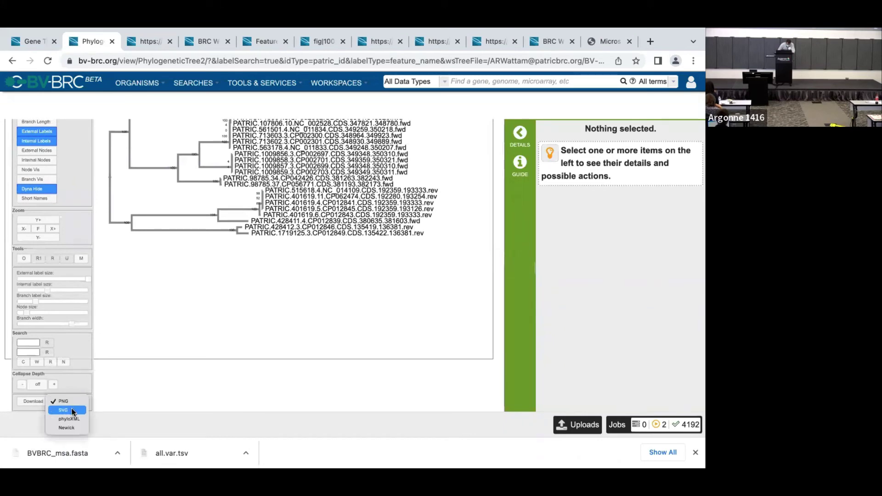
left_click(72, 411)
left_click(70, 400)
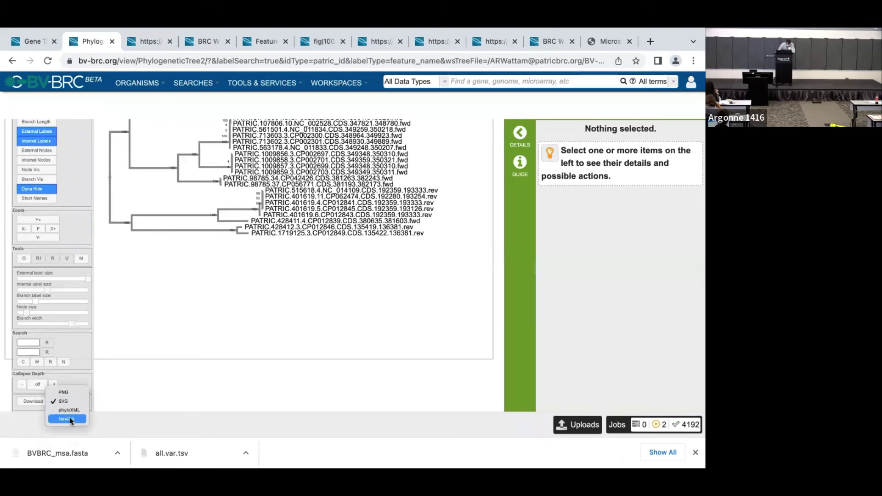
left_click(109, 393)
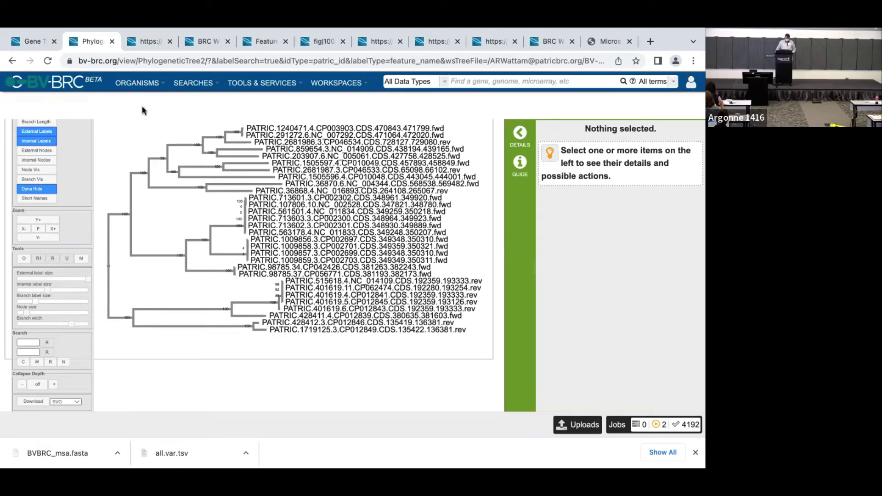
Examine the branches and support values of the restyled tree up close and across the whole tree
scroll(106, 138, "up", 3)
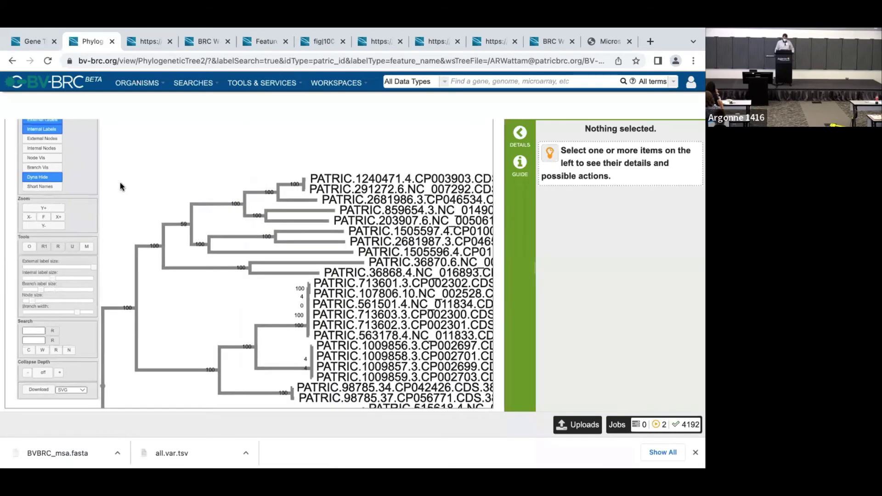
scroll(120, 183, "up", 3)
scroll(11, 199, "up", 3)
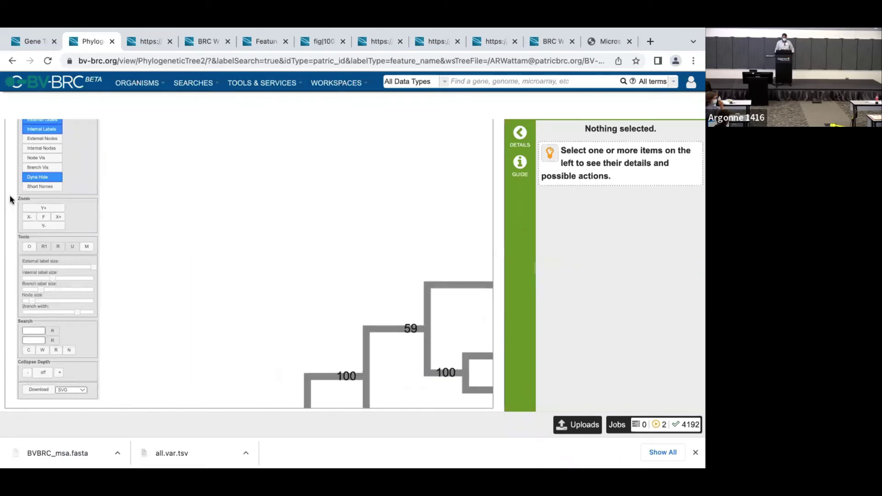
scroll(10, 199, "down", 3)
scroll(10, 199, "down", 3)
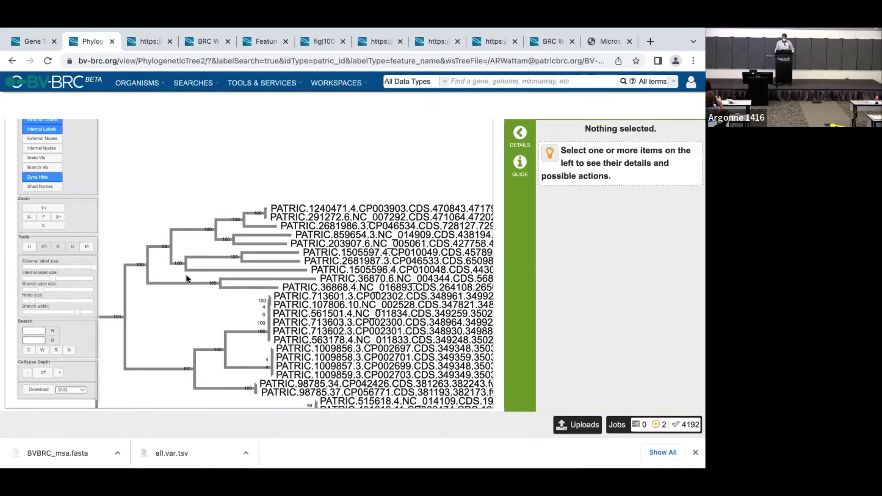
scroll(189, 191, "down", 1)
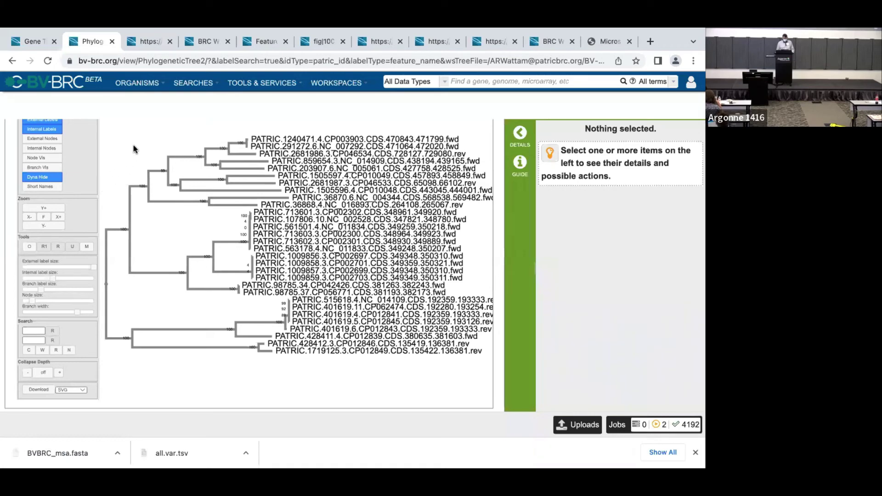
scroll(129, 133, "up", 3)
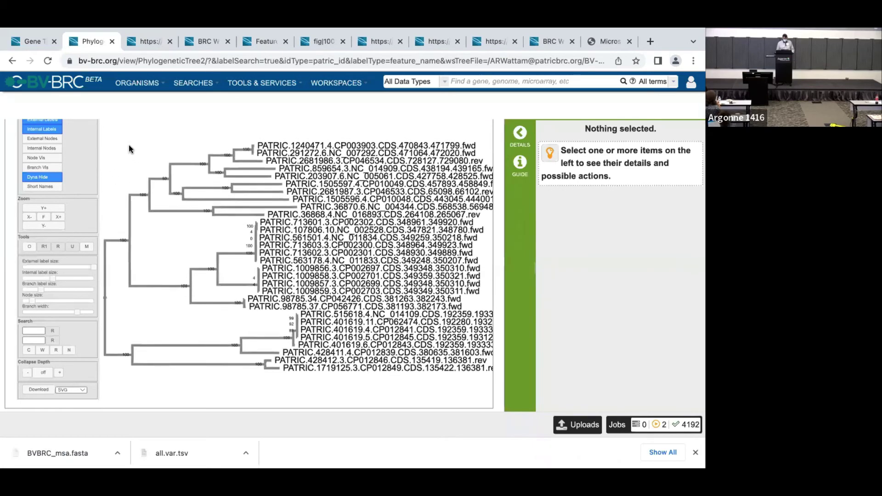
scroll(88, 160, "up", 1)
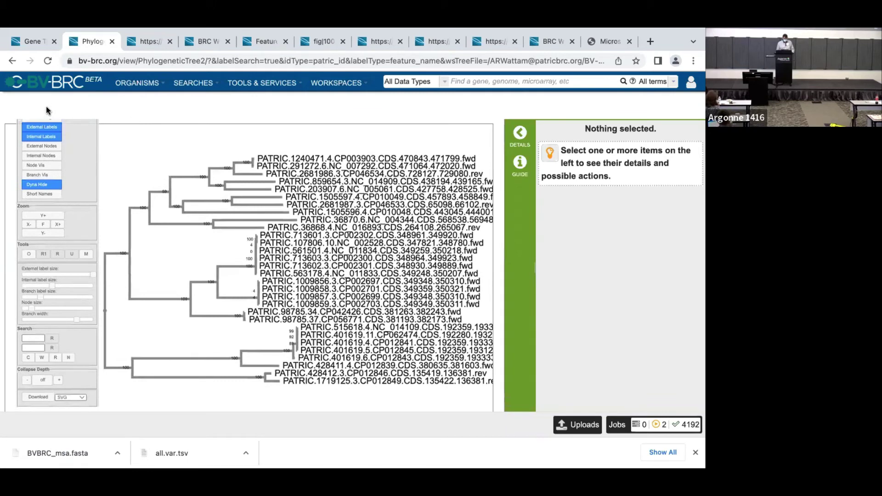
Return to the job's result files and view Endosymbiont_thioredoxin_protein_tree_aligned_trimmed.afa as a multiple sequence alignment, examining its columns
left_click(10, 63)
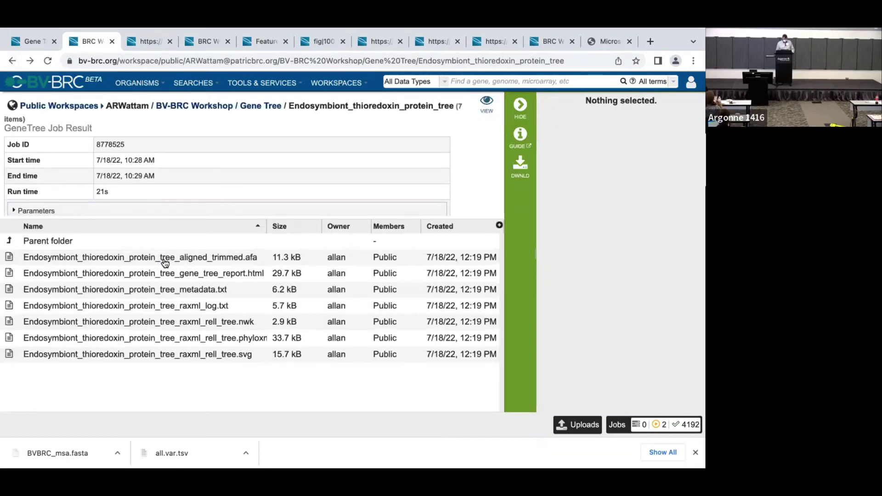
left_click(252, 258)
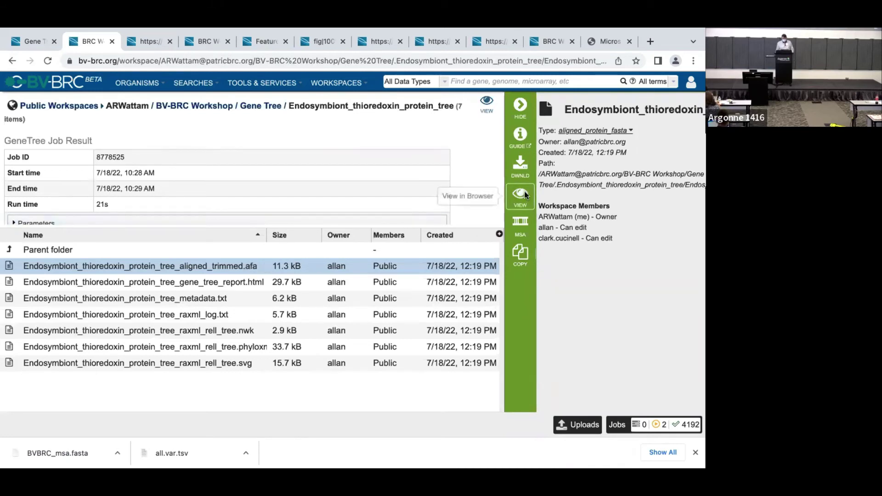
left_click(170, 263)
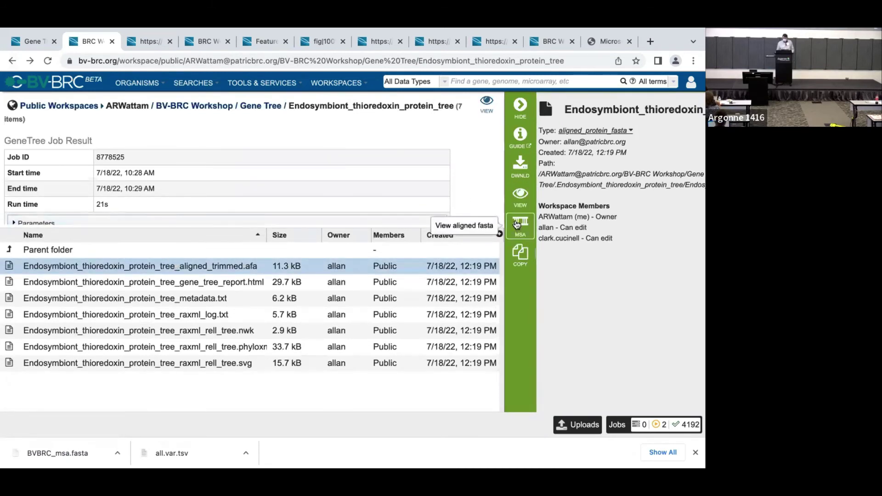
left_click(520, 228)
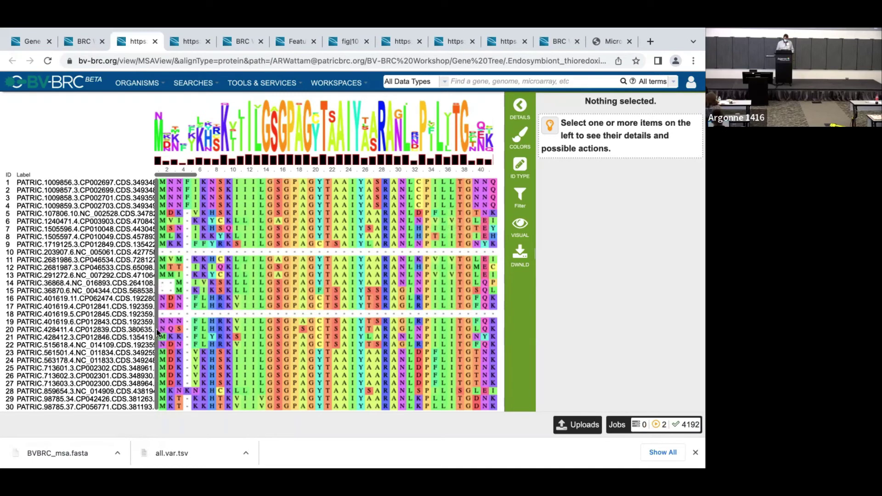
scroll(275, 276, "right", 3)
scroll(257, 278, "left", 3)
scroll(283, 261, "right", 10)
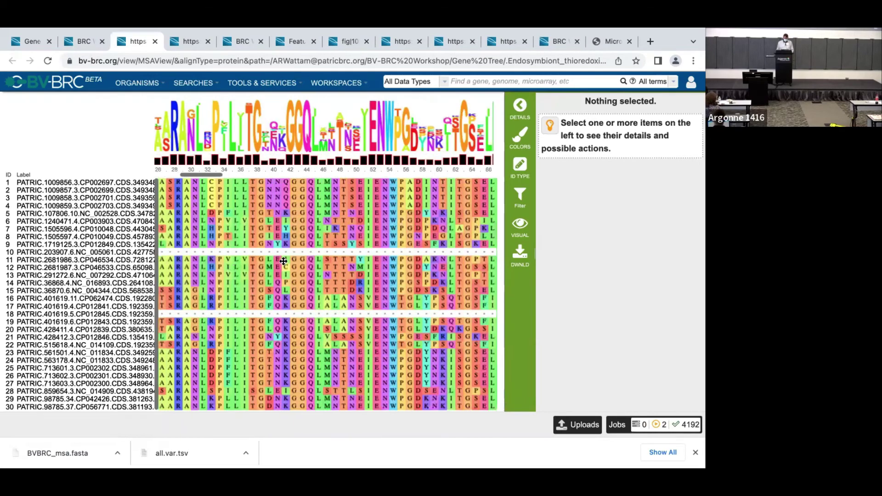
scroll(283, 261, "left", 10)
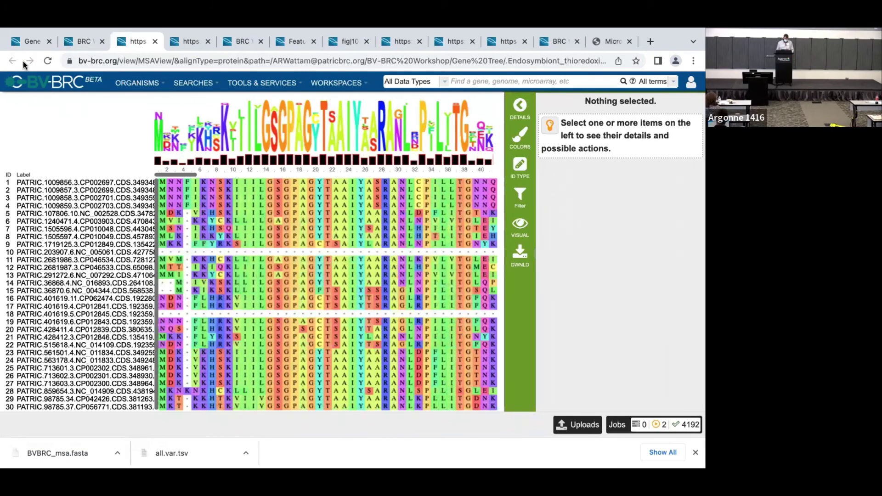
Open Endosymbiont_thioredoxin_protein_tree_gene_tree_report.html from the job results and read its analysis steps, highlighting the line on trimmed alignment ends
left_click(83, 41)
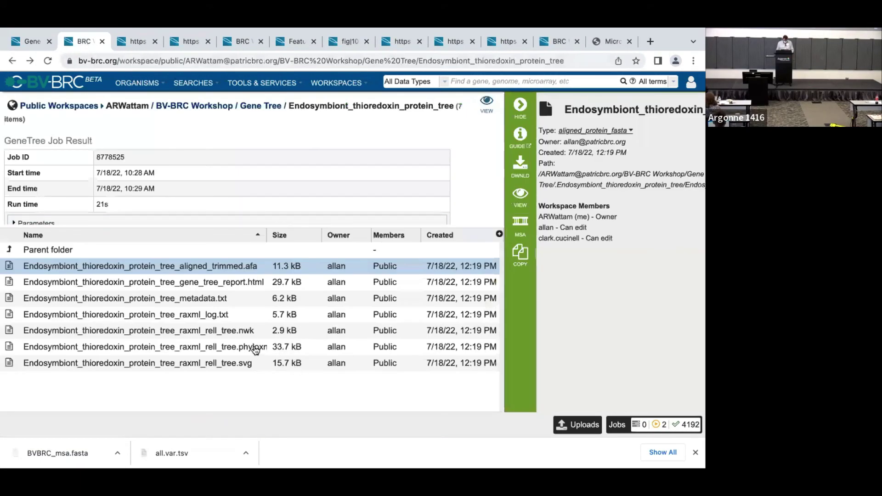
left_click(252, 283)
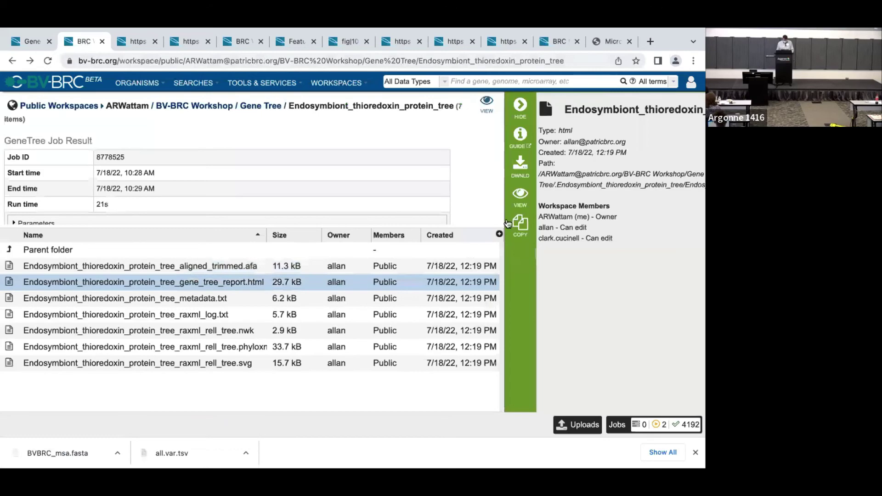
left_click(522, 194)
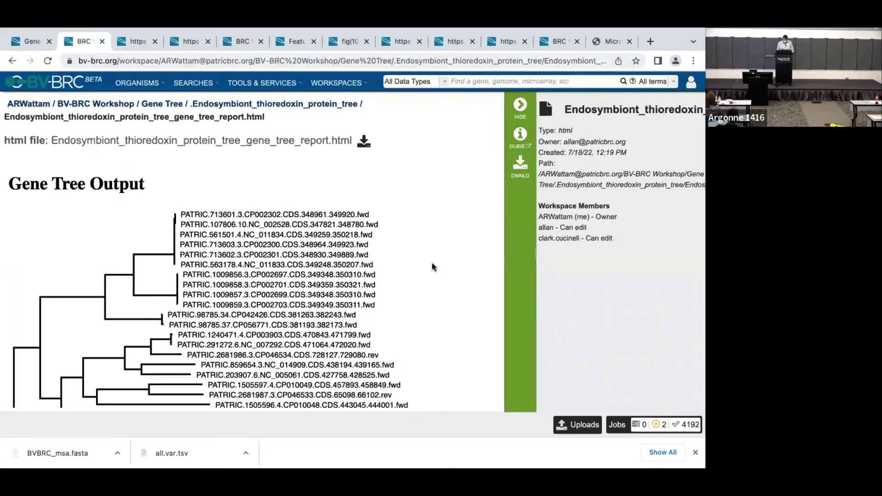
scroll(305, 301, "down", 10)
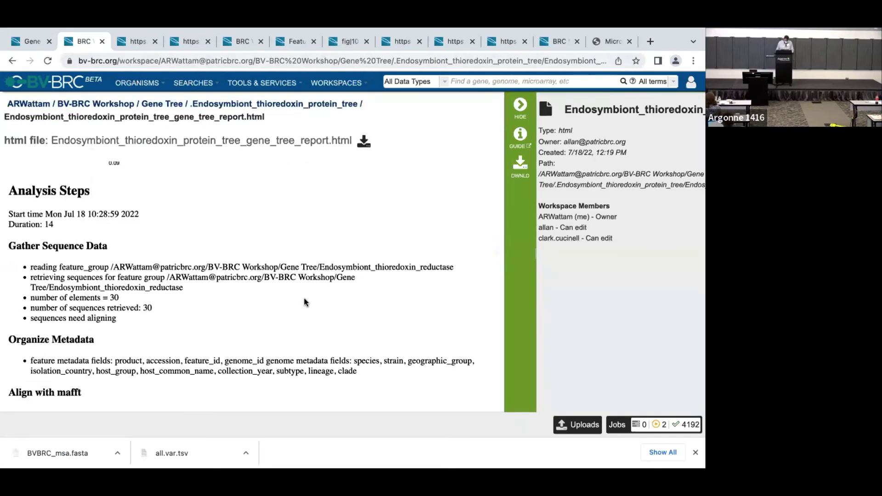
scroll(304, 302, "down", 5)
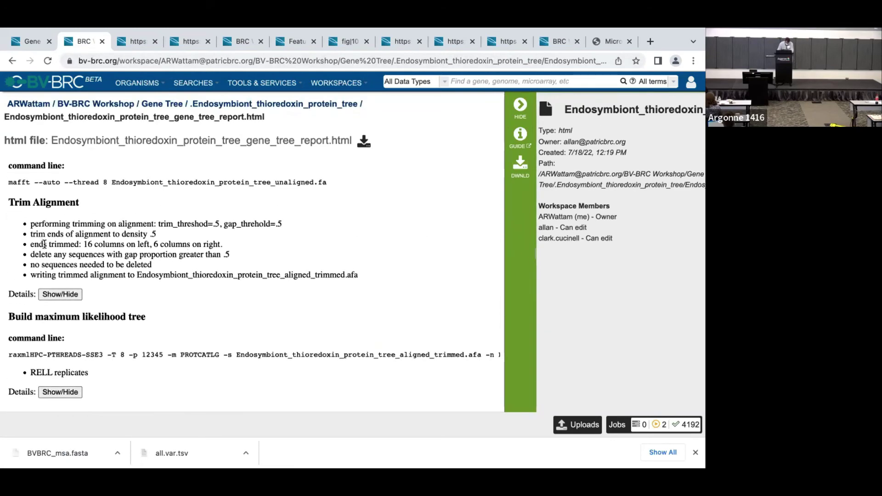
left_click_drag(30, 244, 239, 248)
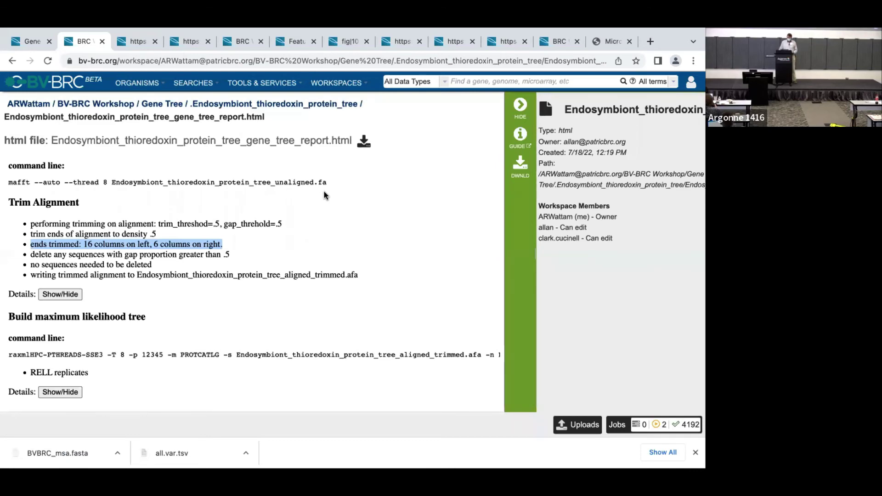
Return to the job's result files and open the RAxML RELL phyloxml tree in the tree viewer
key("alt+Left")
left_click(147, 346)
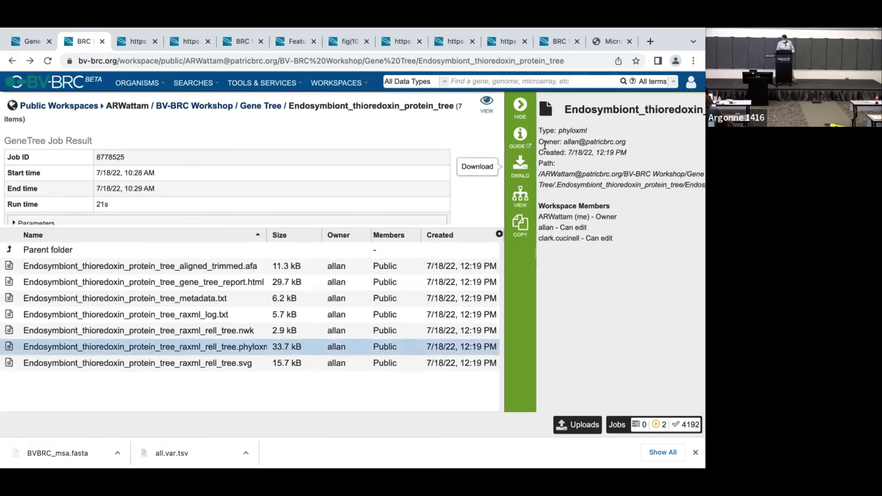
left_click(521, 203)
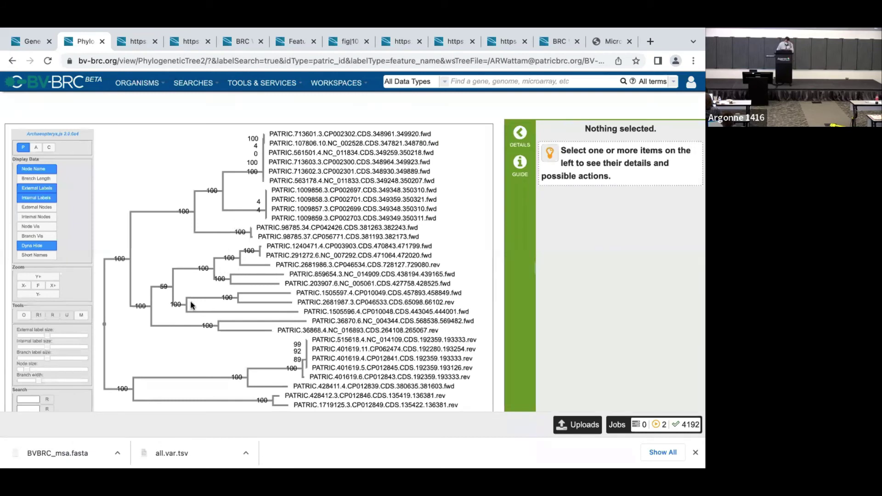
Select the internal node of the middle clade, from PATRIC.1240471.4 to PATRIC.36868.4, along with all its external nodes
left_click(149, 308)
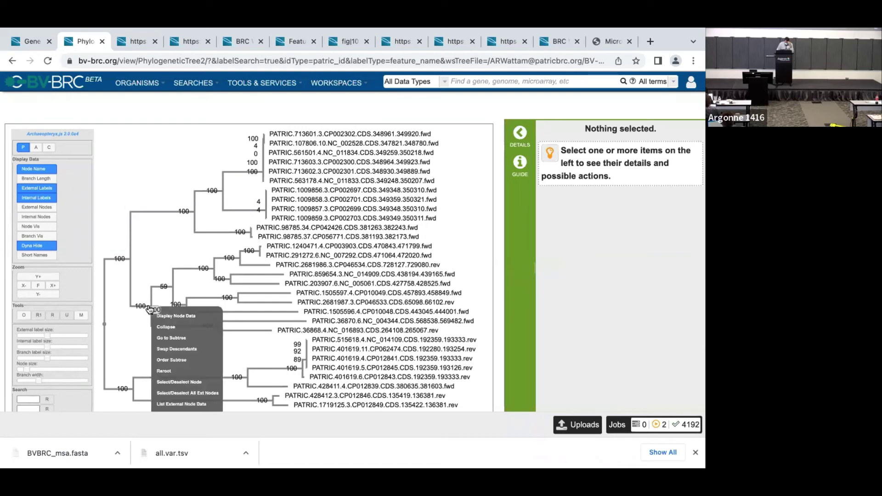
left_click(166, 225)
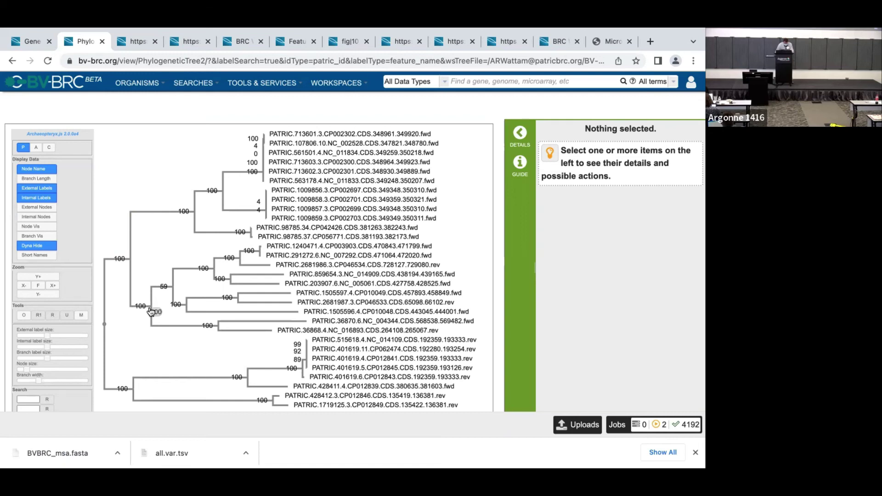
left_click(151, 311)
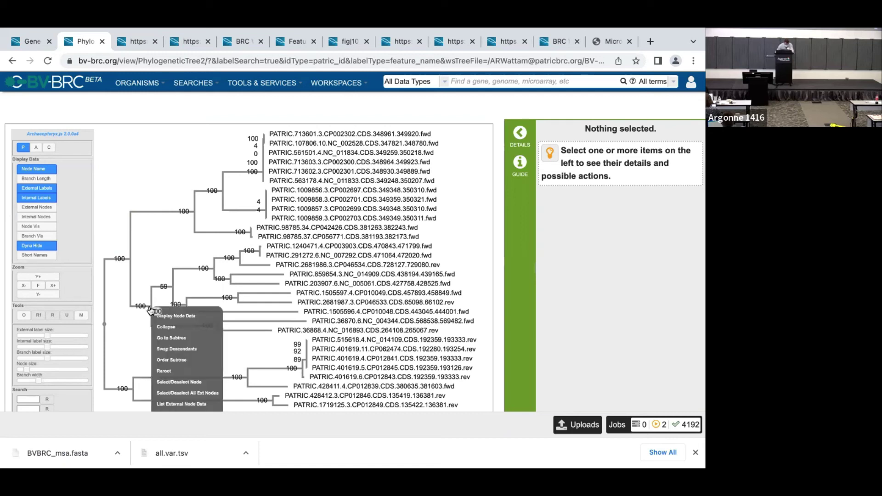
left_click(166, 383)
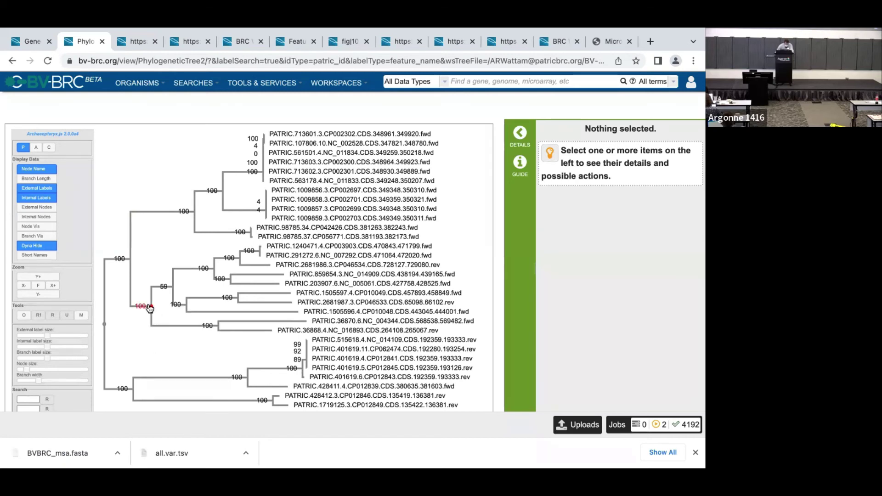
left_click(151, 307)
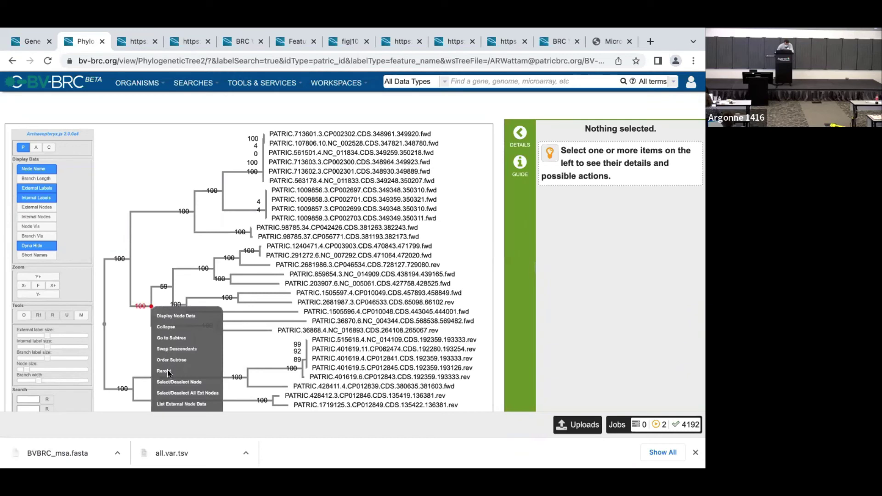
left_click(170, 394)
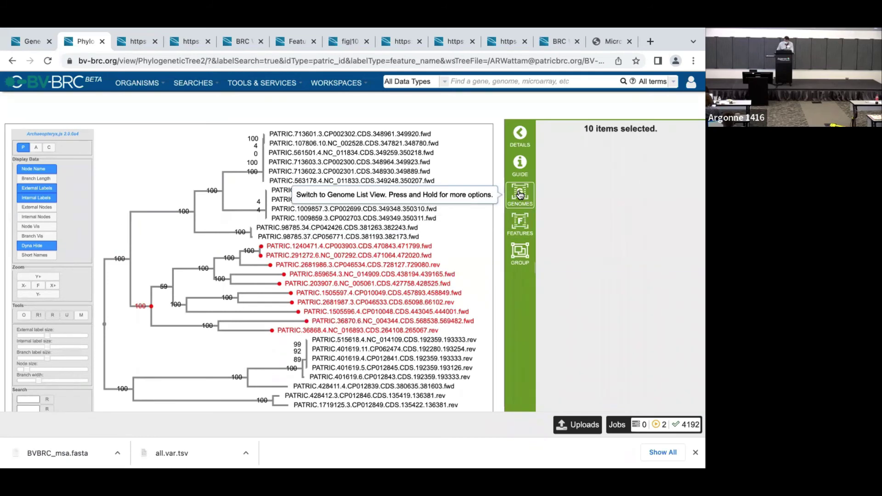
View the genome list for the selected external nodes, and back in the tree deselect the middle clade's external nodes
left_click(520, 194)
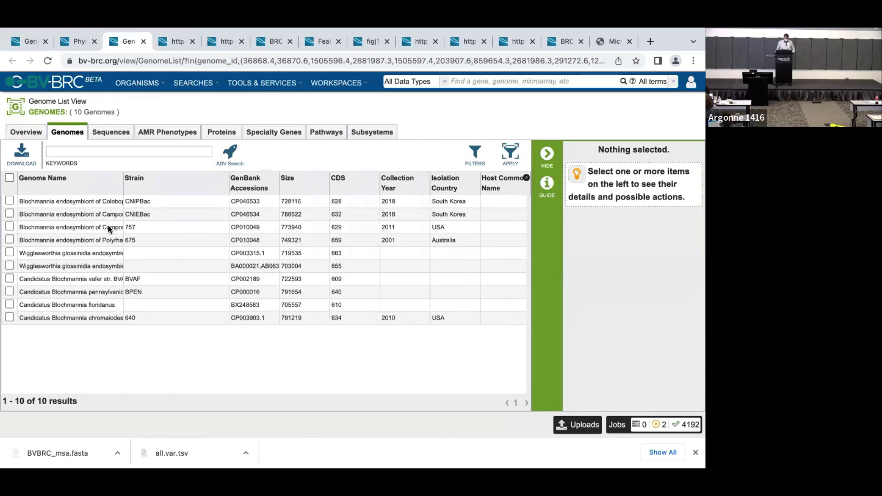
left_click(82, 42)
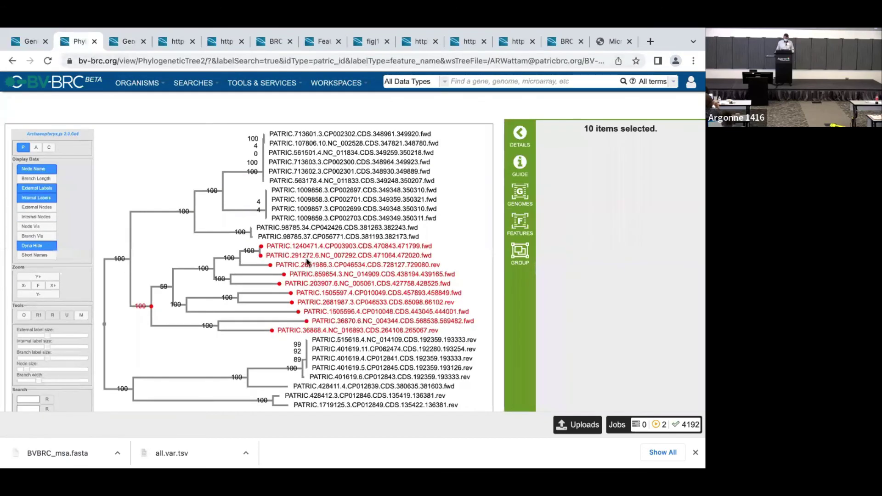
left_click(148, 305)
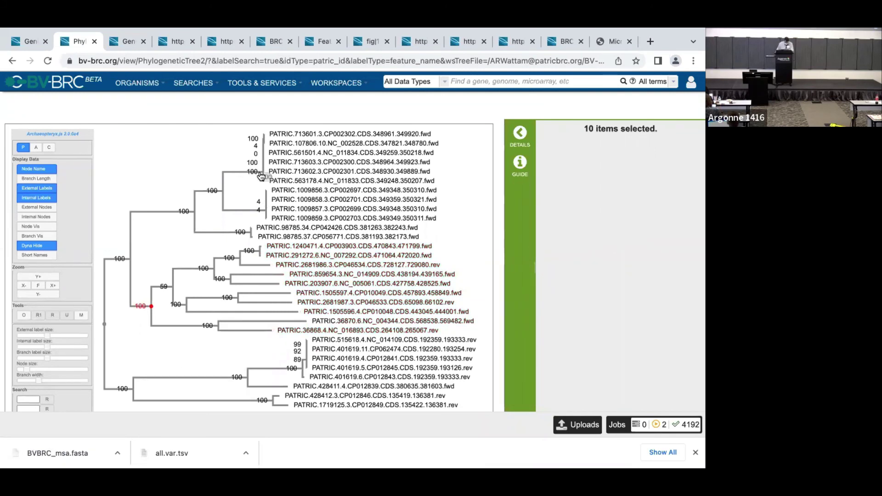
Select the external nodes of the uppermost clade, from PATRIC.713601.3 to PATRIC.563178.4, and view their genome list
left_click(263, 176)
left_click(288, 259)
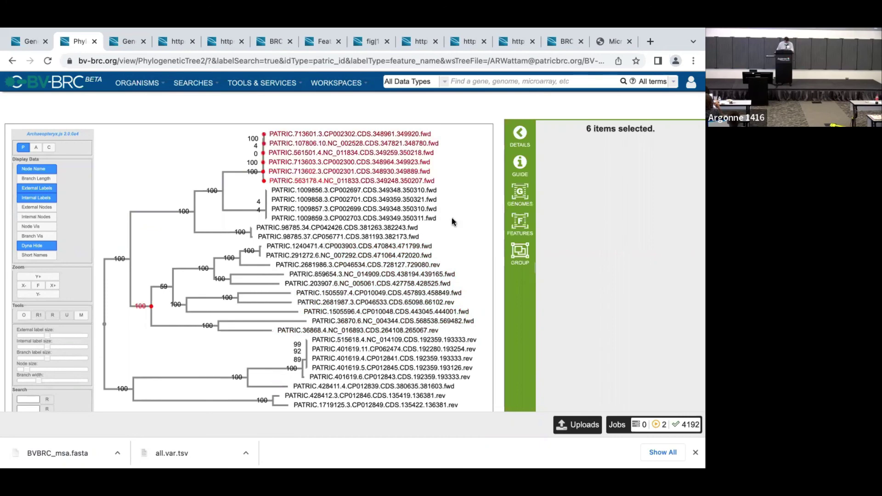
left_click(516, 188)
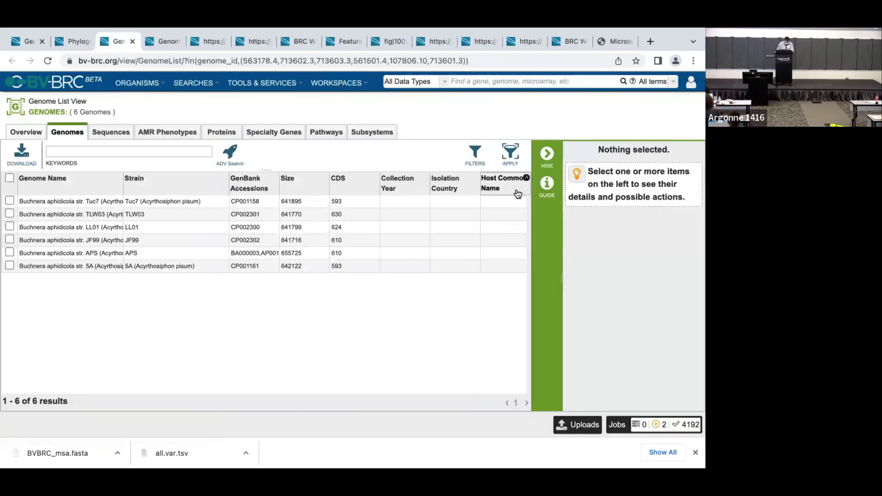
Close the genome list and the three browser tabs following it, and return to the phylogenetic tree
key("ctrl+w")
key("ctrl+w")
key("ctrl+w")
key("ctrl+w")
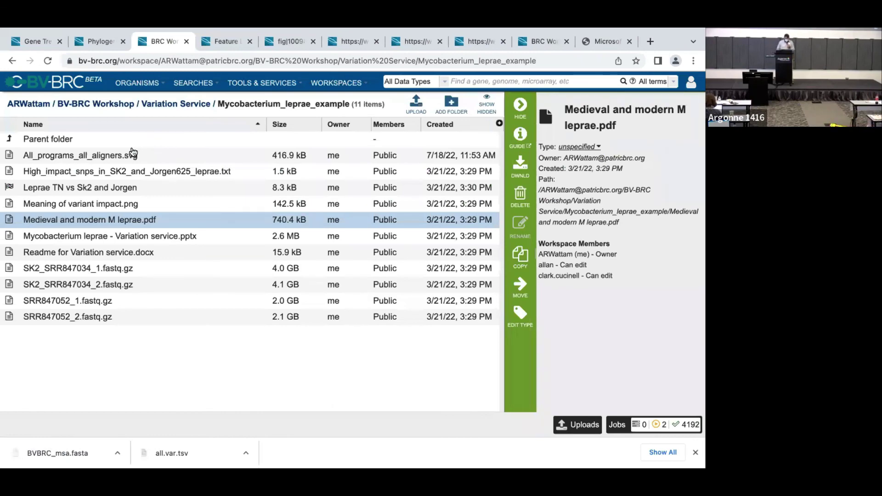
left_click(100, 41)
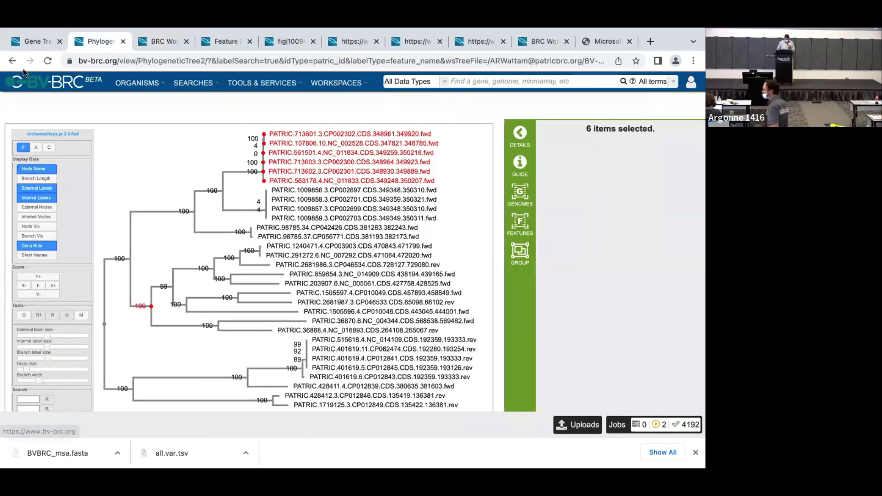
Go back to the job's result files and reopen Endosymbiont_thioredoxin_protein_tree_raxml_rell_tree.phyloxml in the tree viewer
left_click(12, 60)
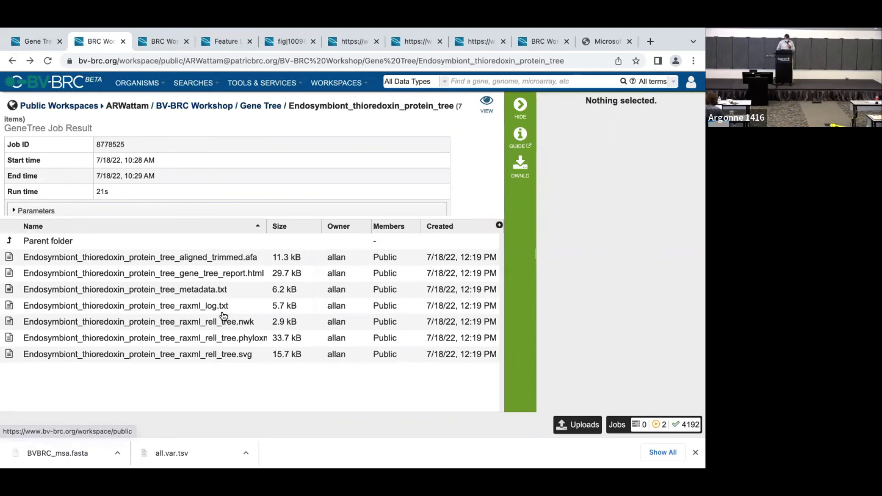
left_click(223, 343)
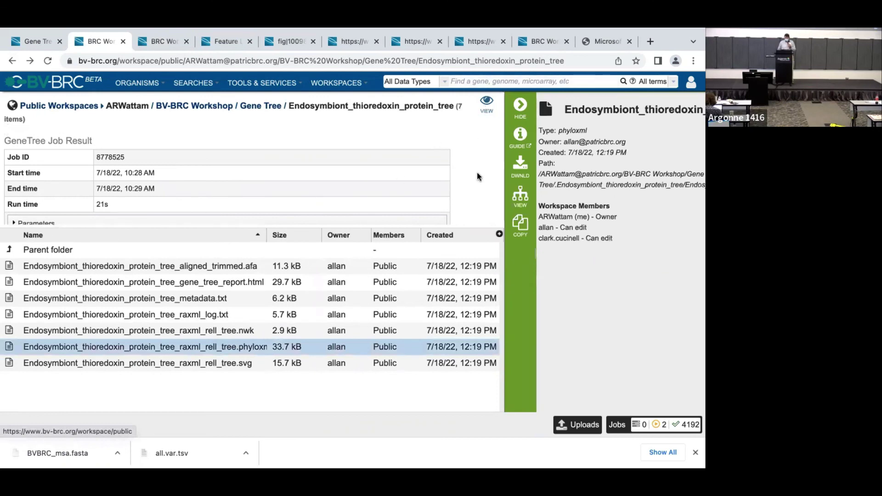
left_click(519, 203)
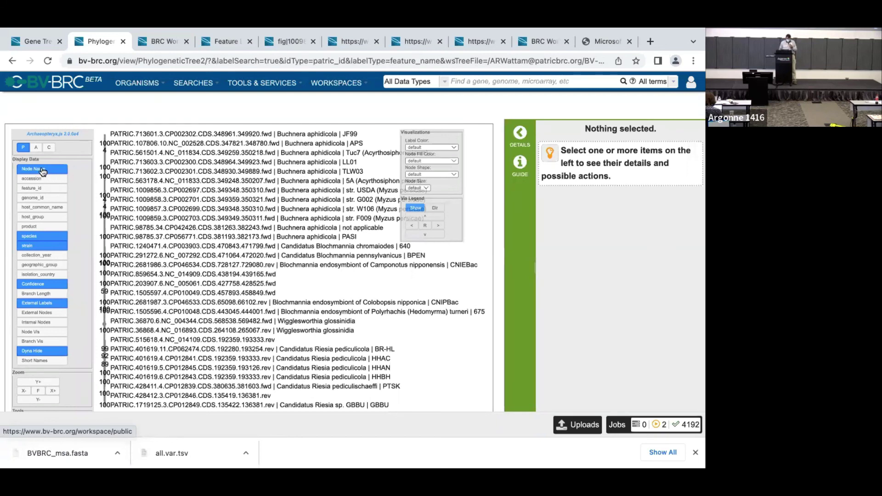
Hide the node names and stretch the tree horizontally, moving the Visualizations box clear of the Buchnera labels
left_click(43, 170)
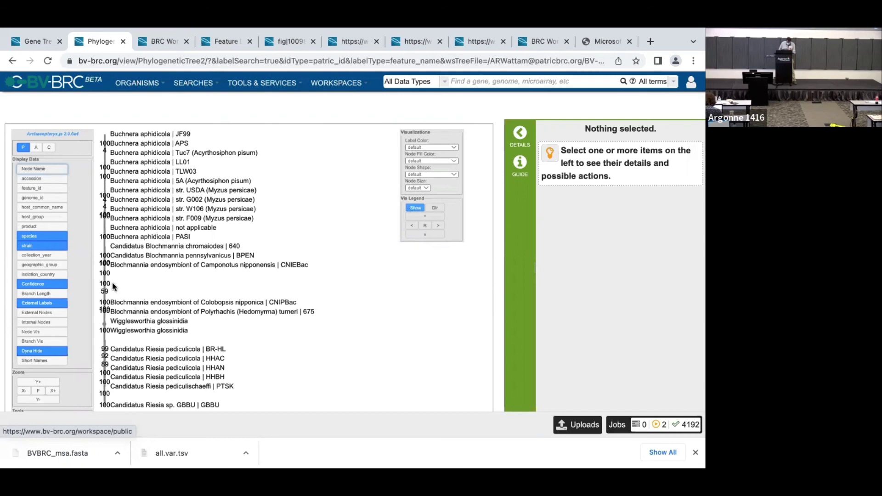
left_click(53, 395)
left_click(52, 394)
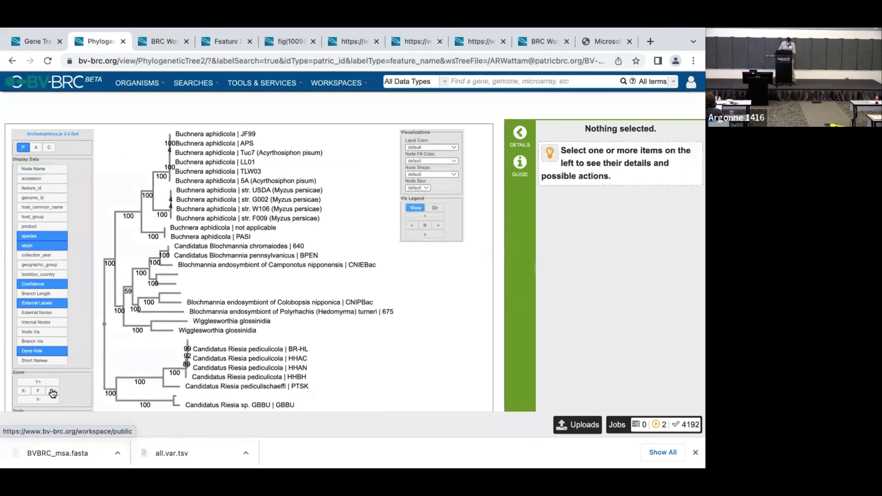
left_click(53, 394)
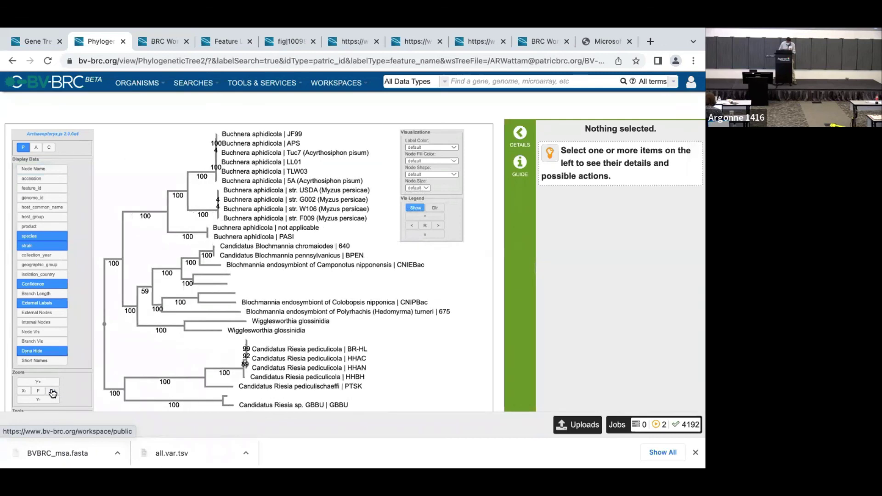
left_click(53, 393)
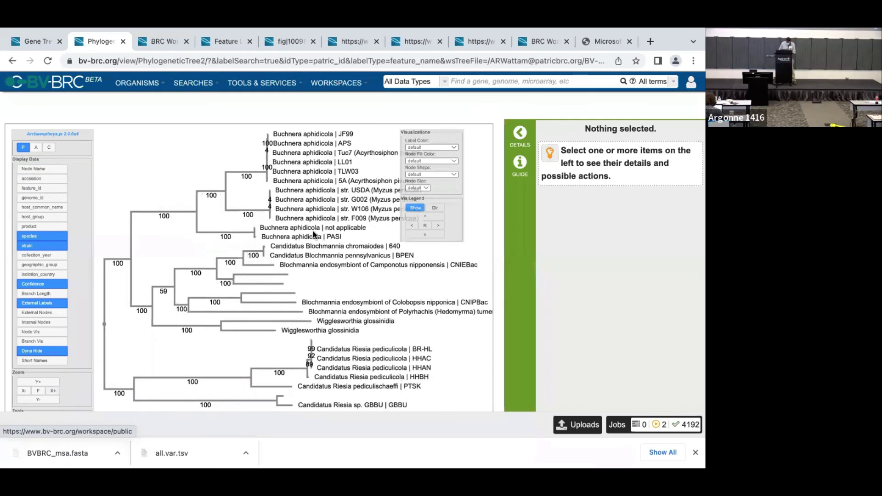
left_click_drag(444, 132, 480, 129)
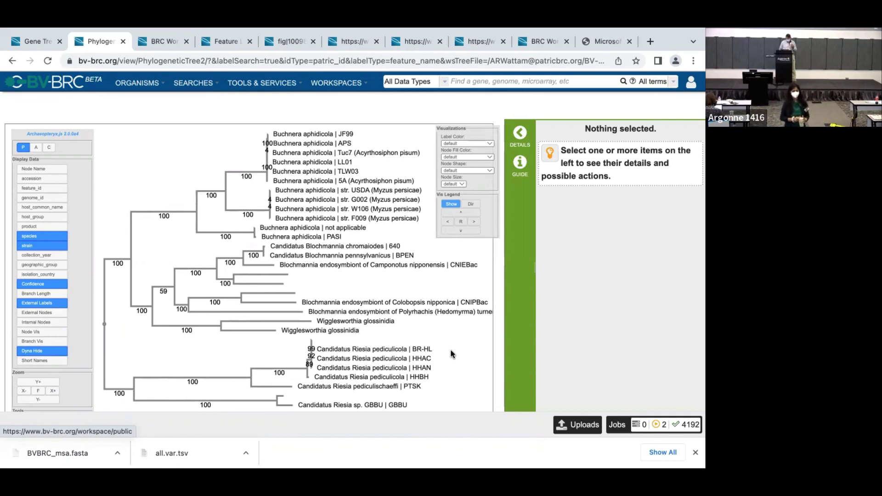
Replace strain with host_common_name and collection_year in the tip labels, briefly hiding and restoring species
left_click(39, 248)
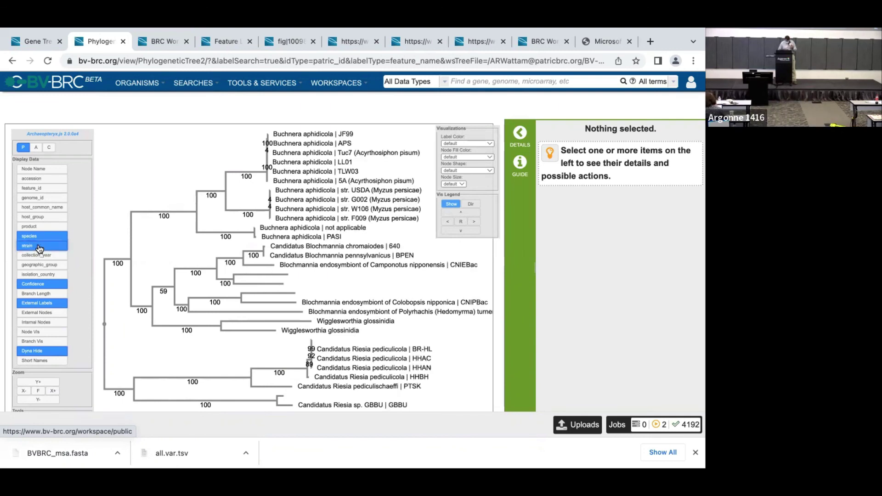
left_click(39, 247)
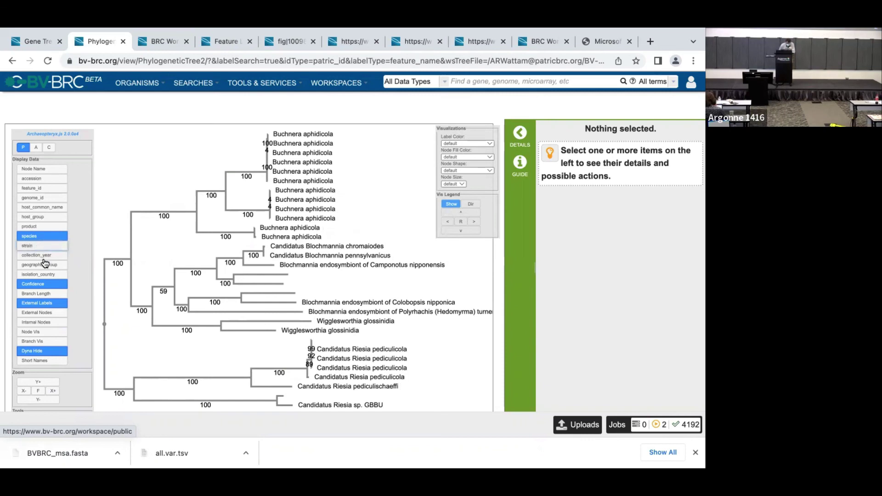
left_click(39, 208)
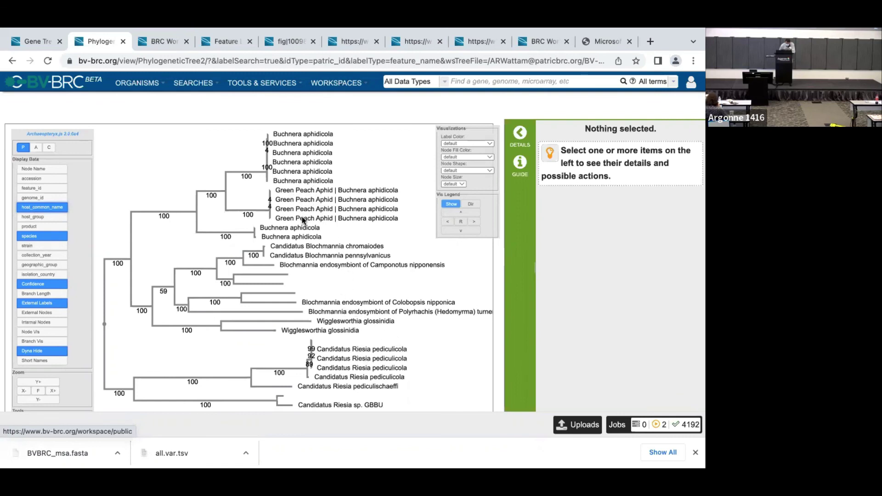
left_click(39, 241)
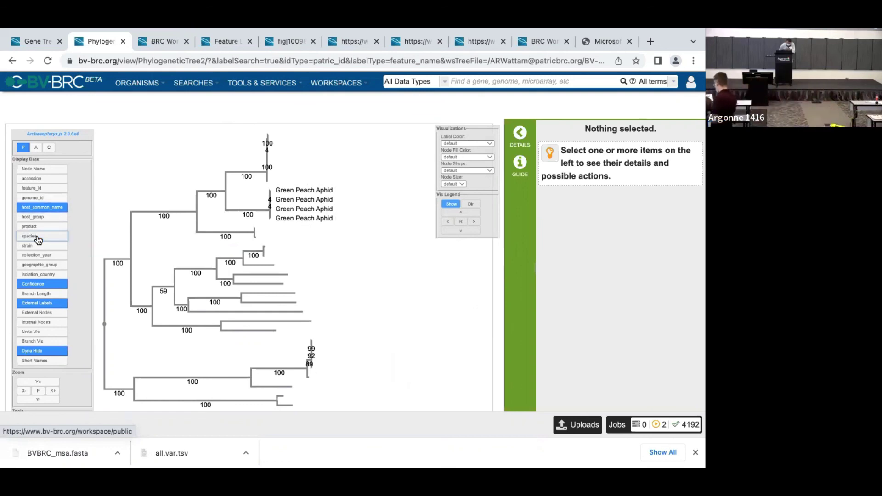
left_click(40, 257)
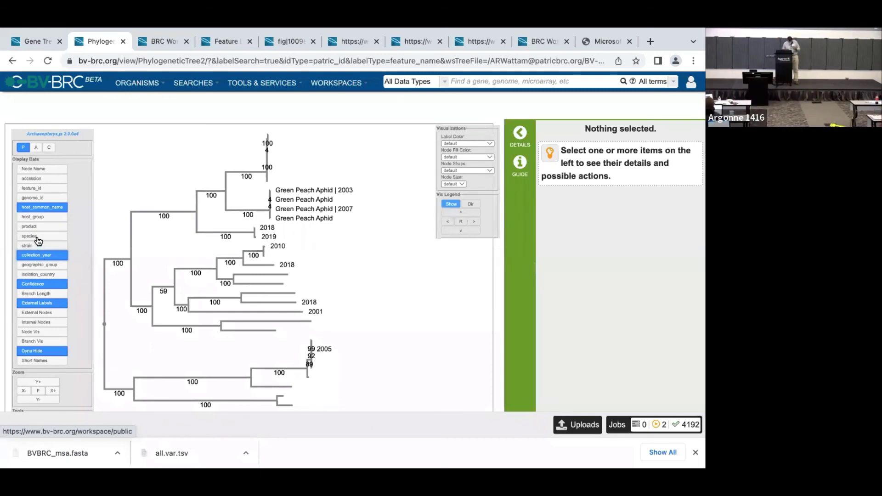
left_click(38, 237)
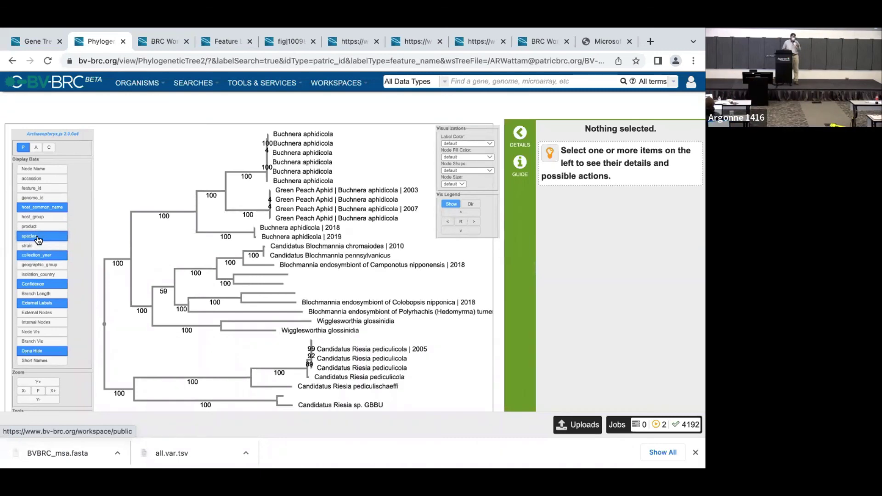